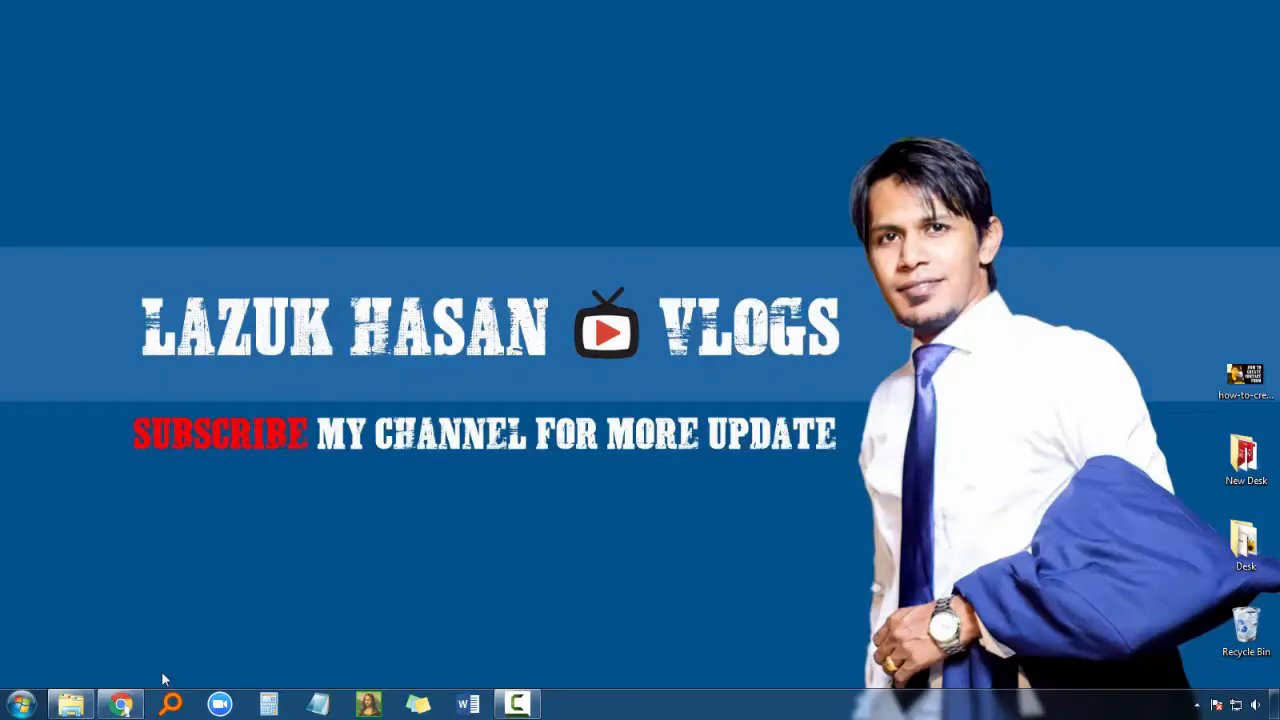
Step: Search the WordPress plugin directory for 'All 404 Redirect to Homepage'
click(120, 704)
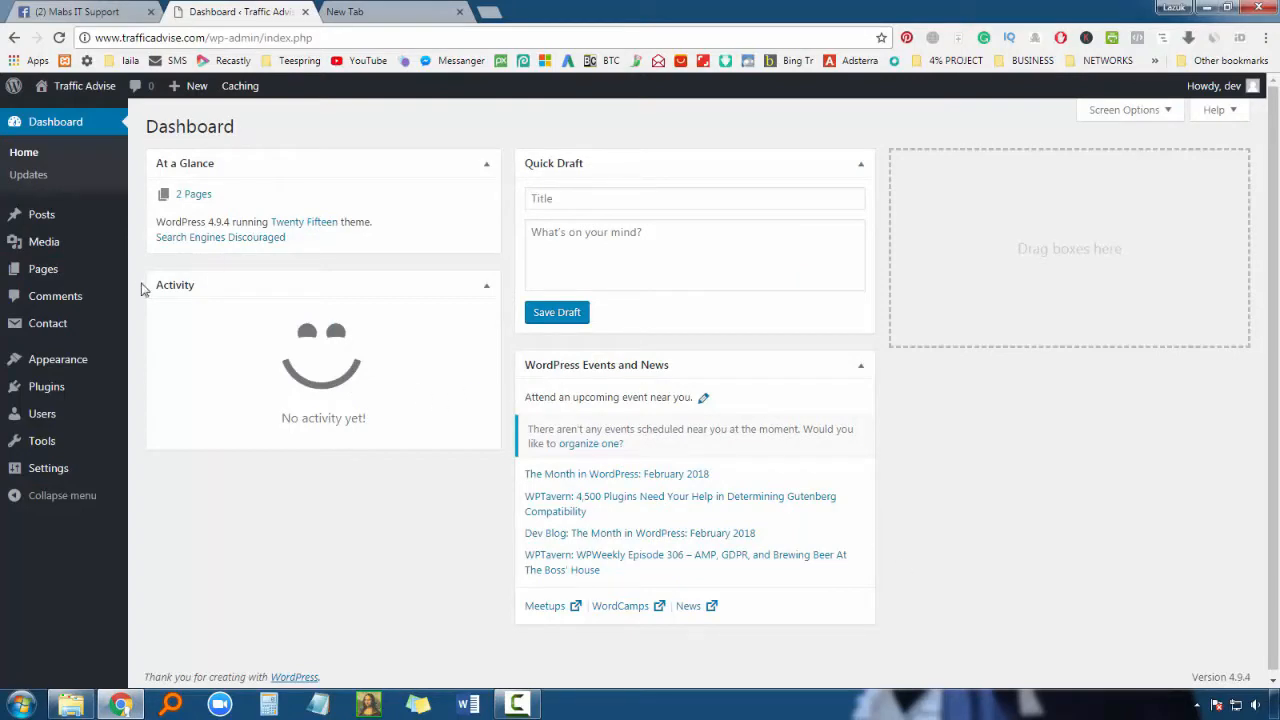
mouse_move(46, 387)
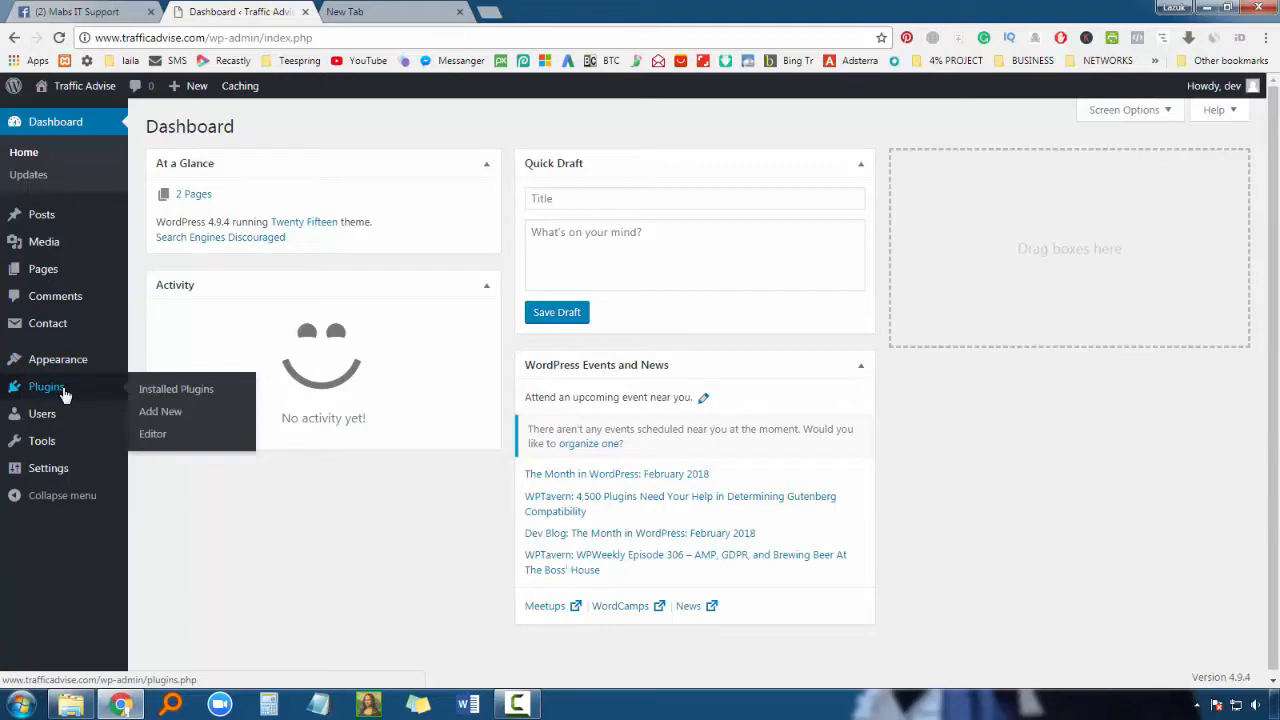
click(178, 421)
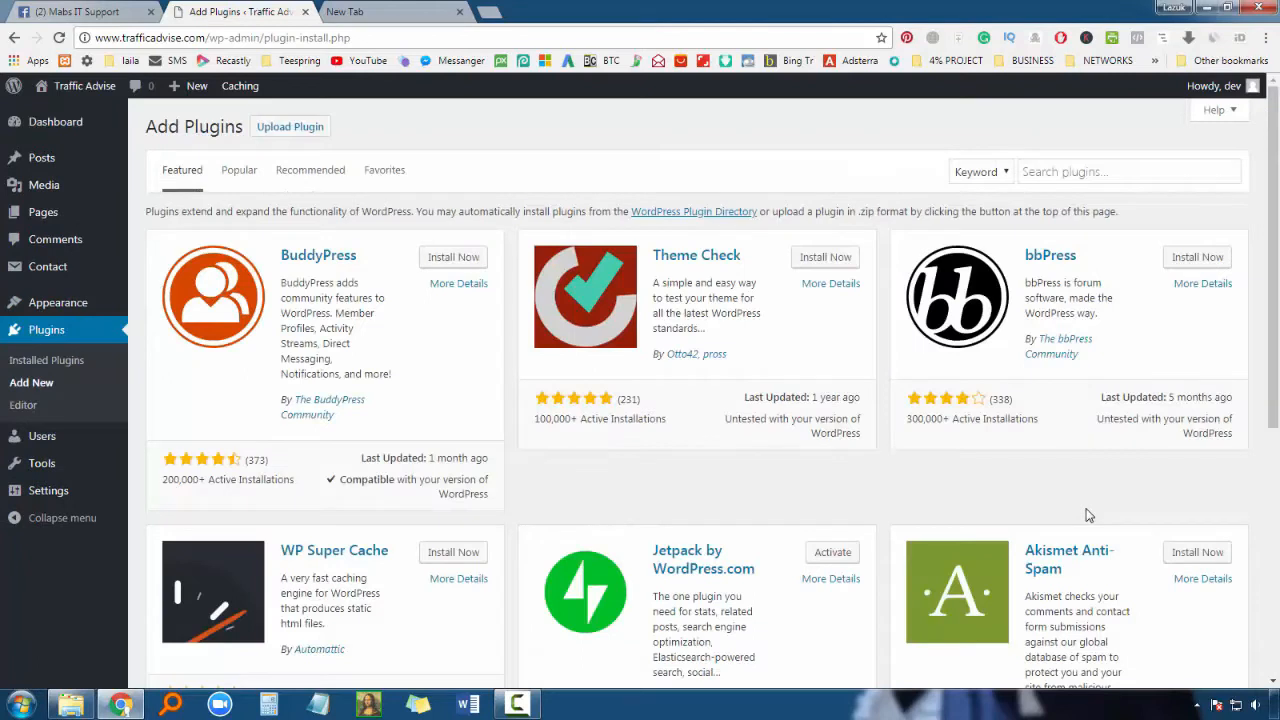
click(1086, 168)
text(All 404 Redirect to Homepage)
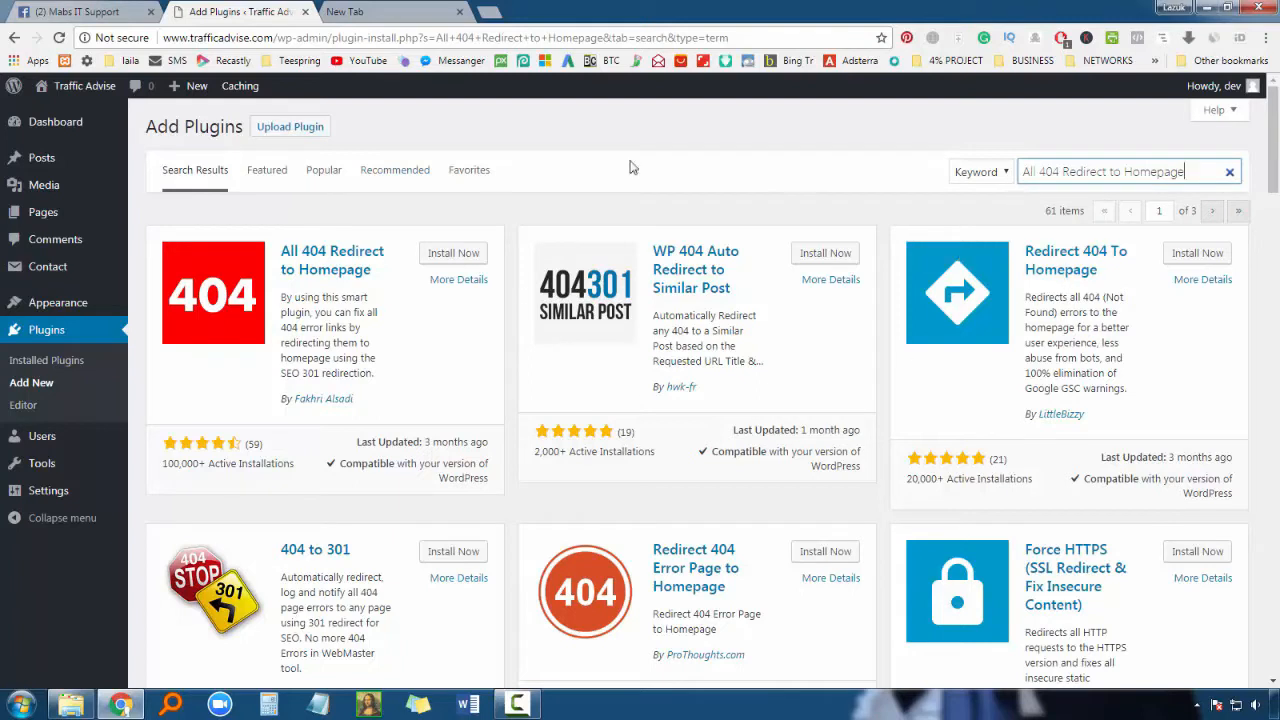
mouse_move(213, 293)
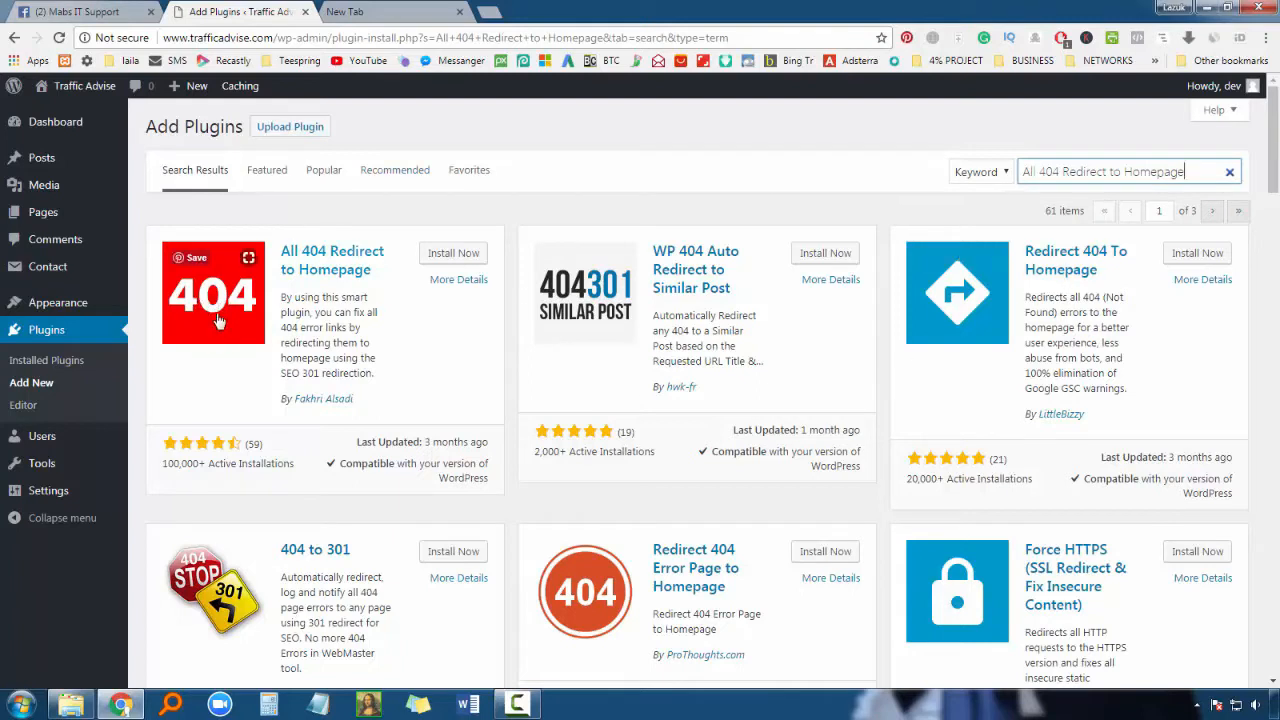
Step: Install and activate the All 404 Redirect to Homepage plugin
click(454, 253)
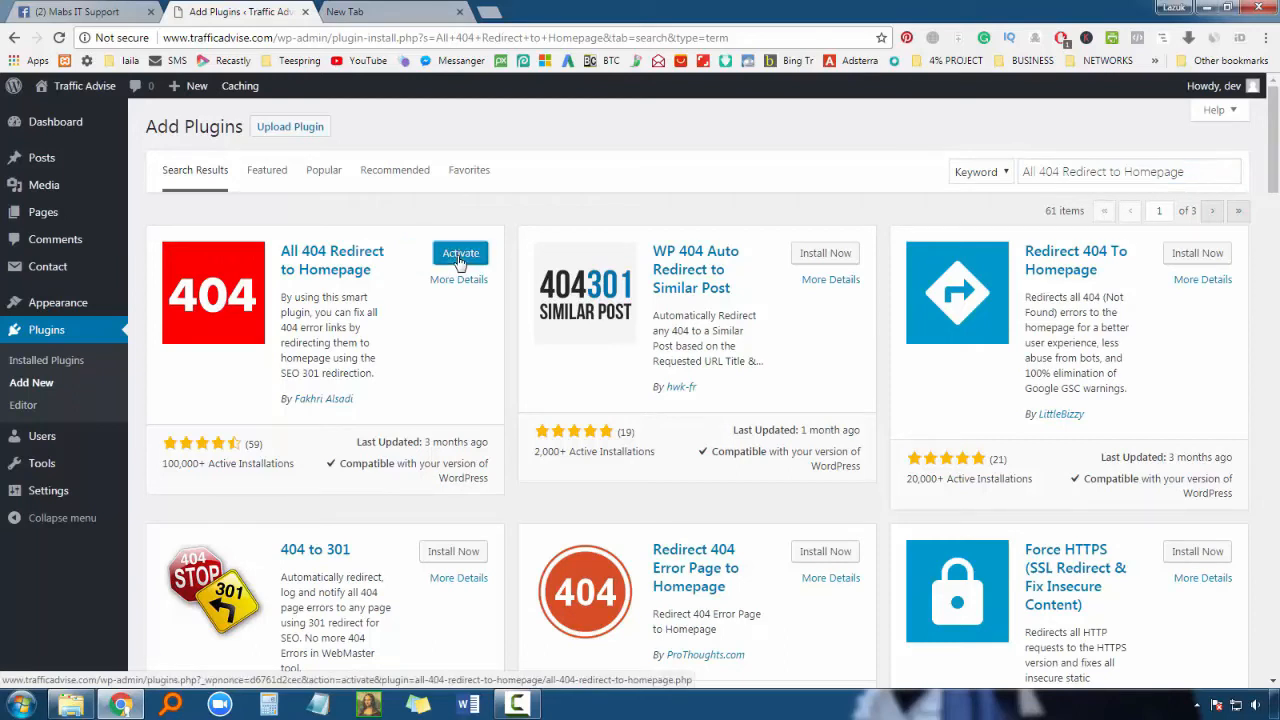
click(460, 254)
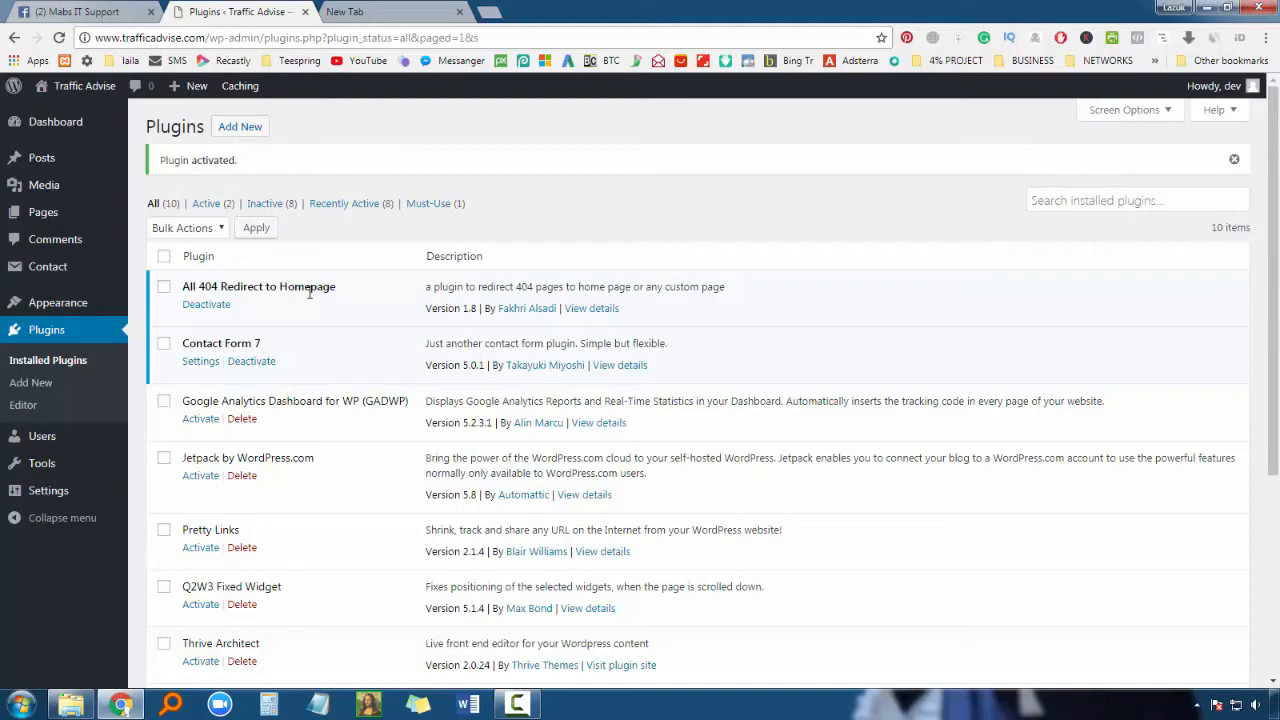
mouse_move(48, 490)
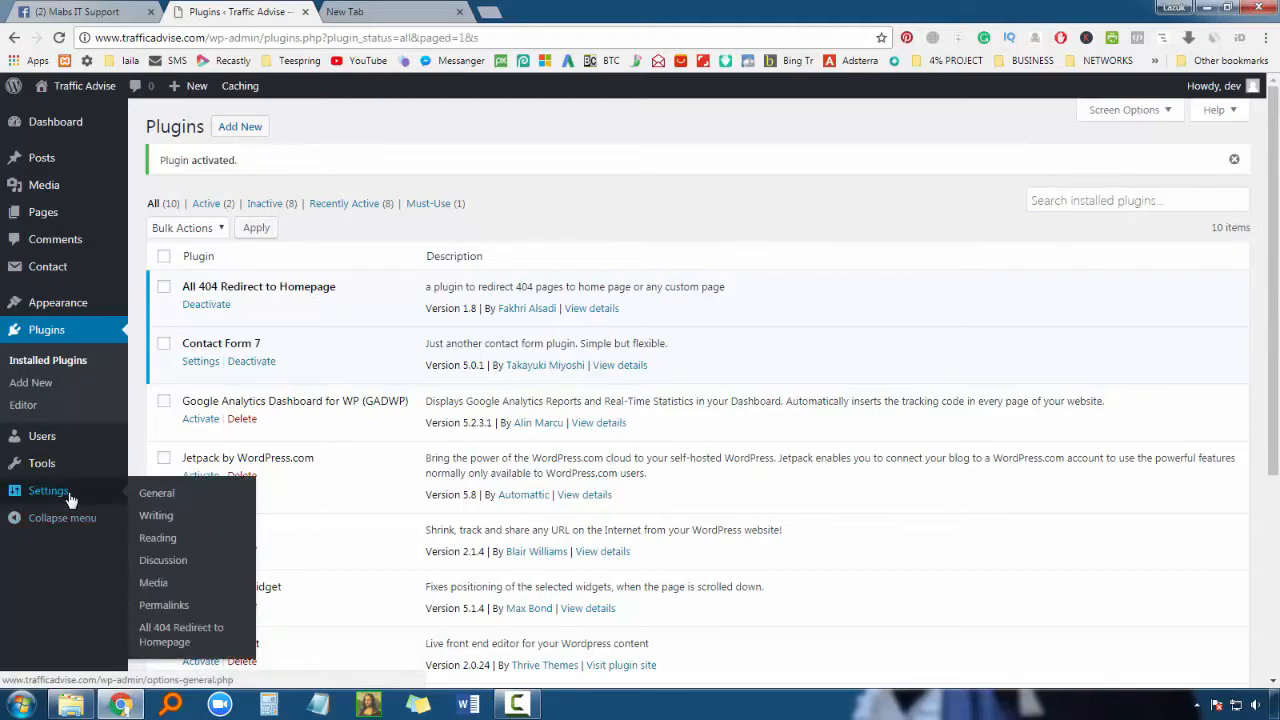
Step: Keep 404 redirection Enabled, verify the homepage redirect URL, and update the options
click(180, 636)
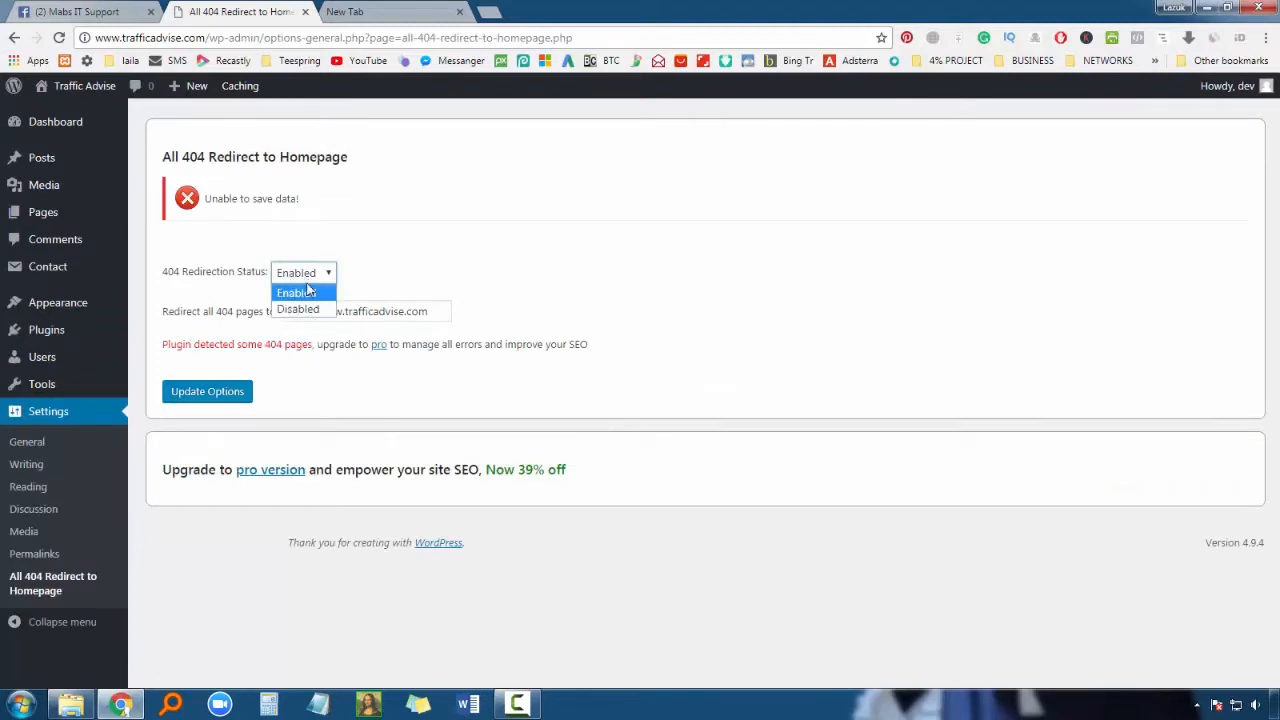
click(304, 291)
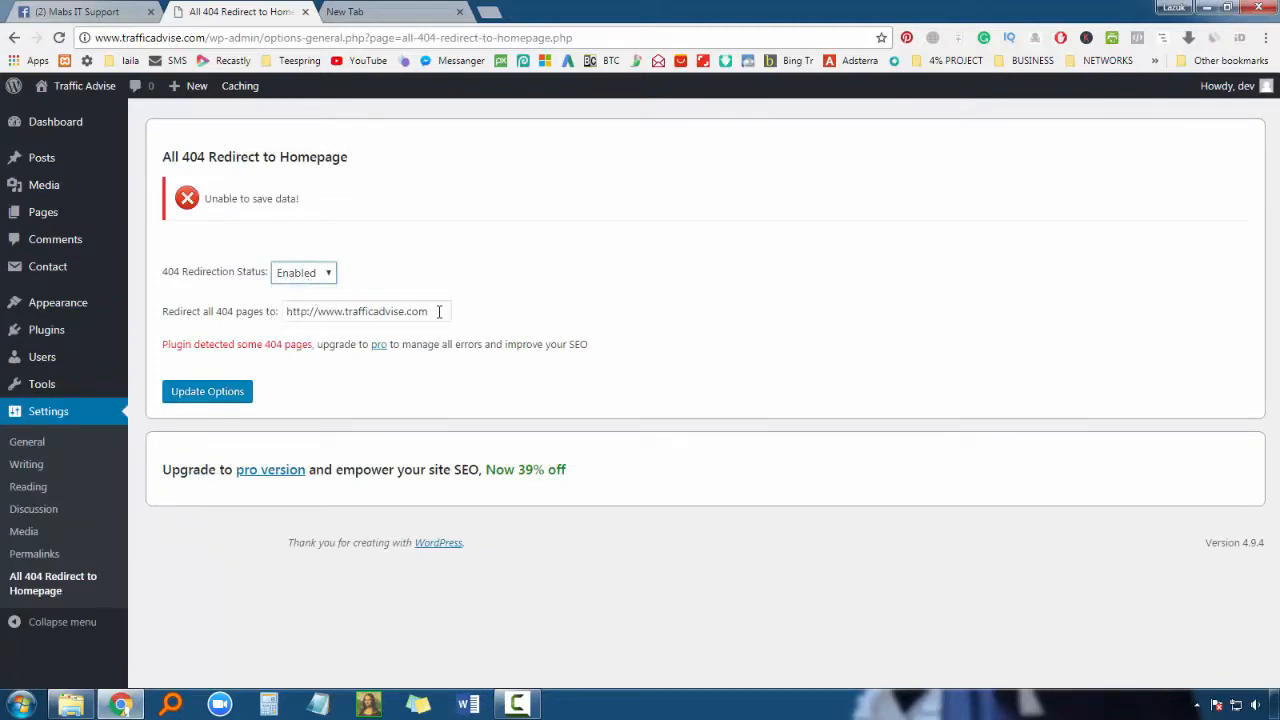
drag(437, 311, 284, 313)
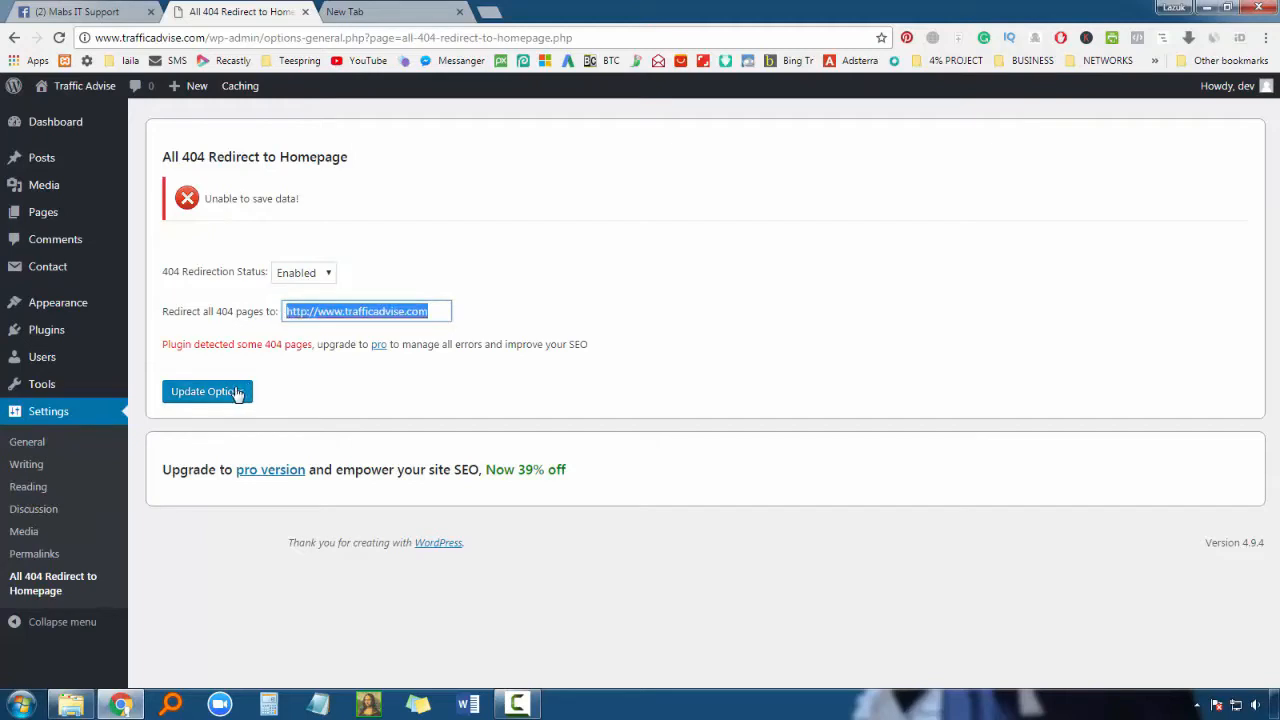
click(238, 395)
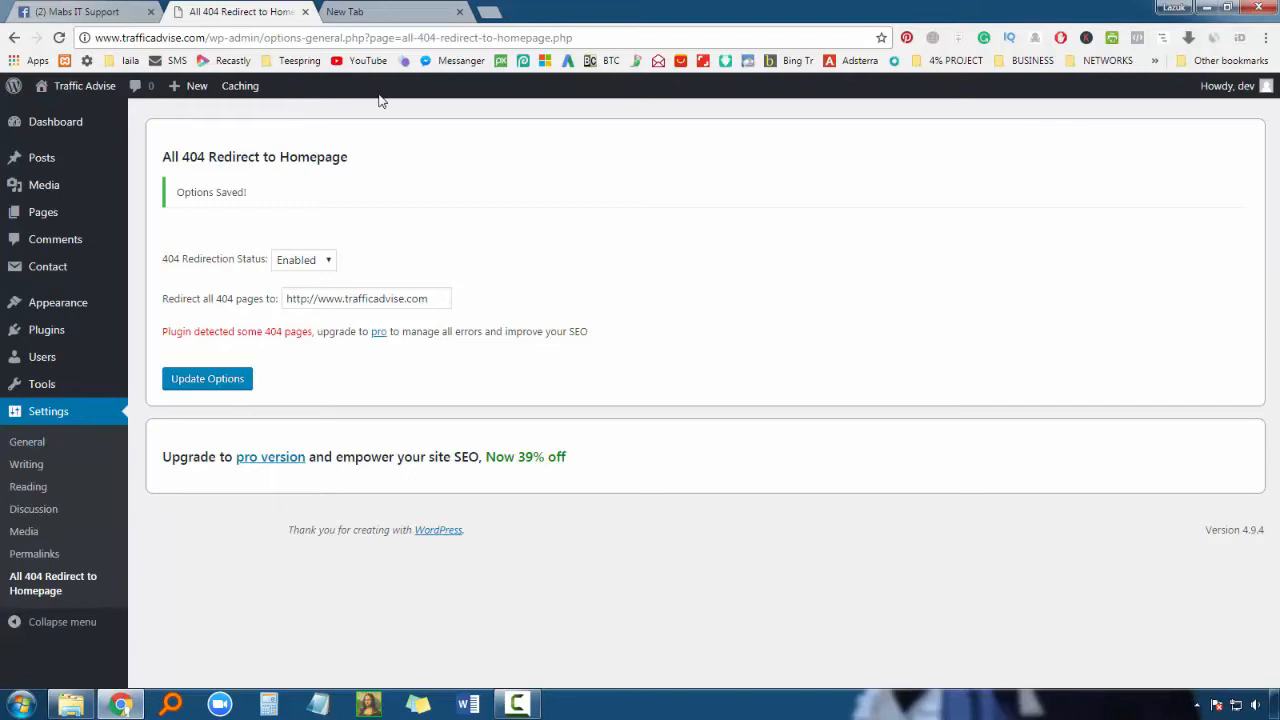
click(397, 17)
Step: Visit the live Traffic Advise site in a new browser tab
click(245, 12)
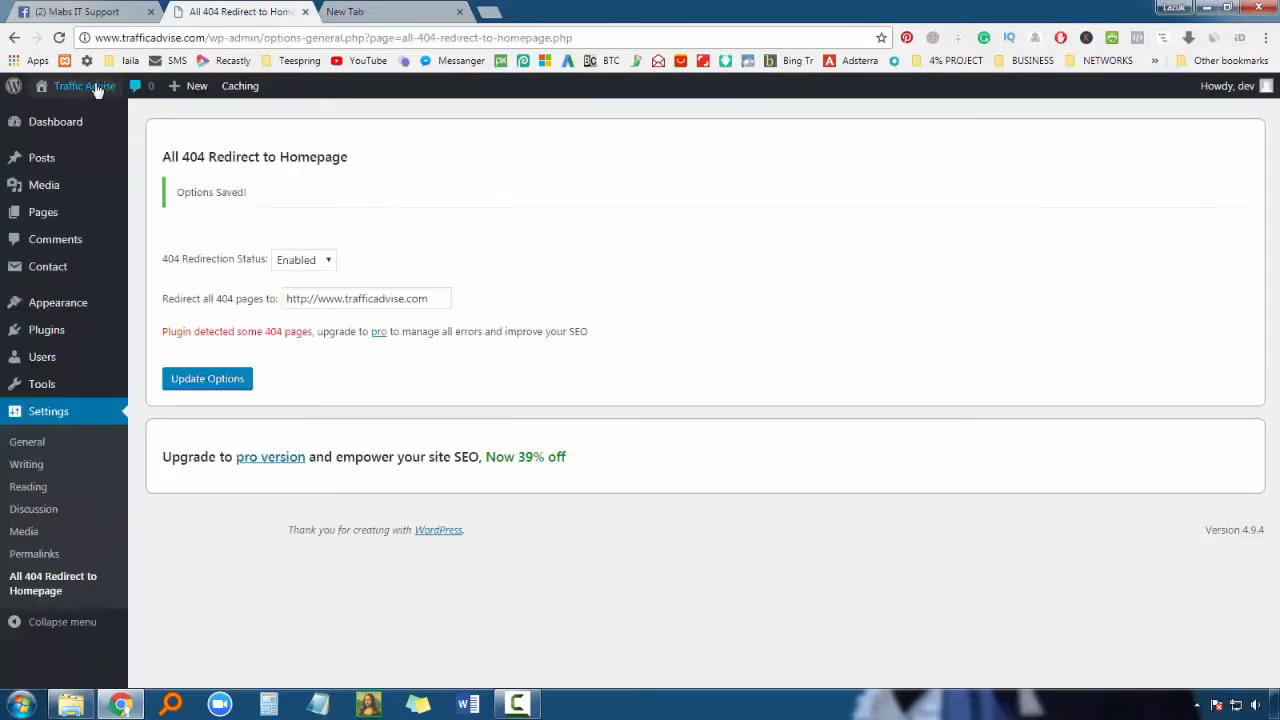
right_click(75, 122)
click(110, 126)
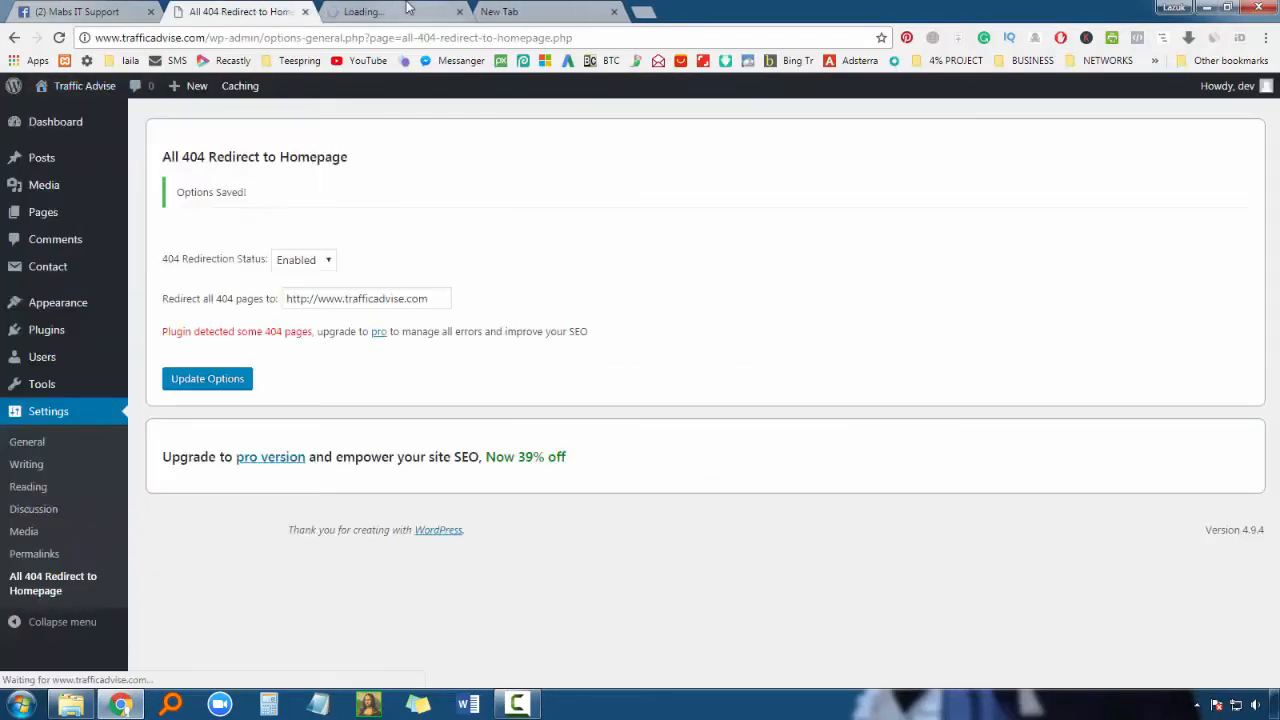
key(ctrl+Tab)
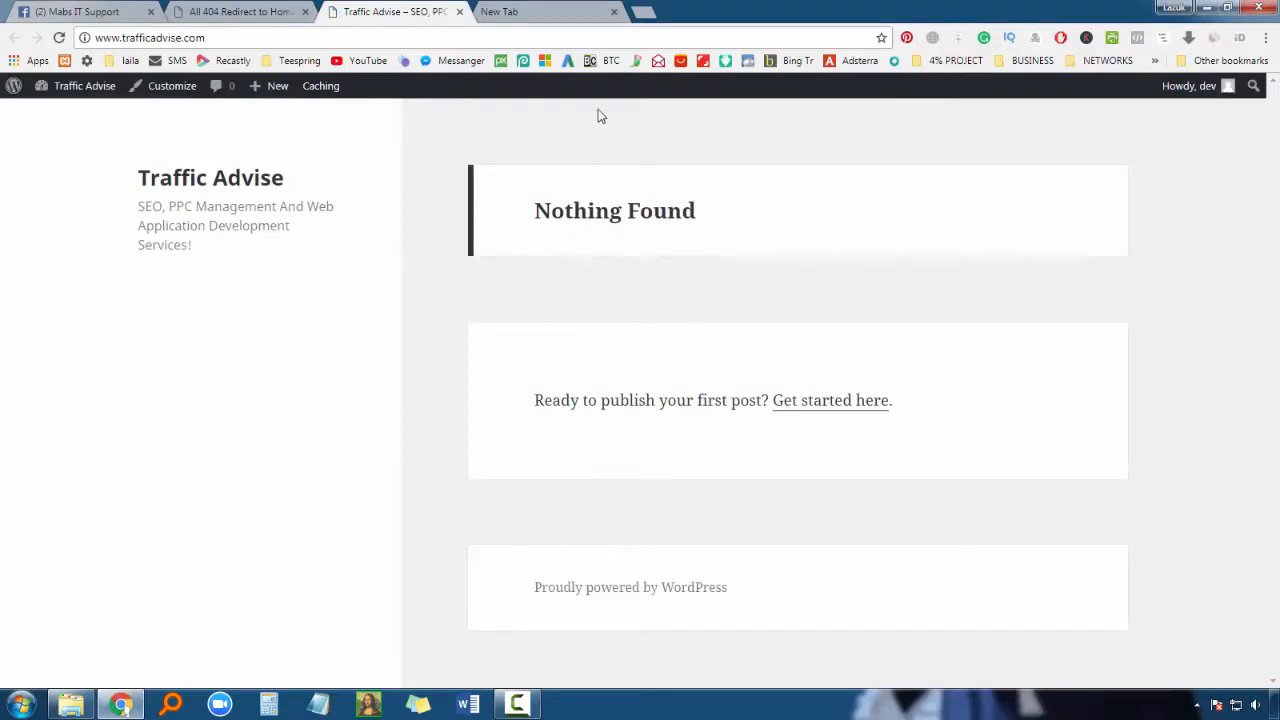
Step: Load the nonexistent download-now address and confirm it lands on the homepage
click(272, 42)
text(/)
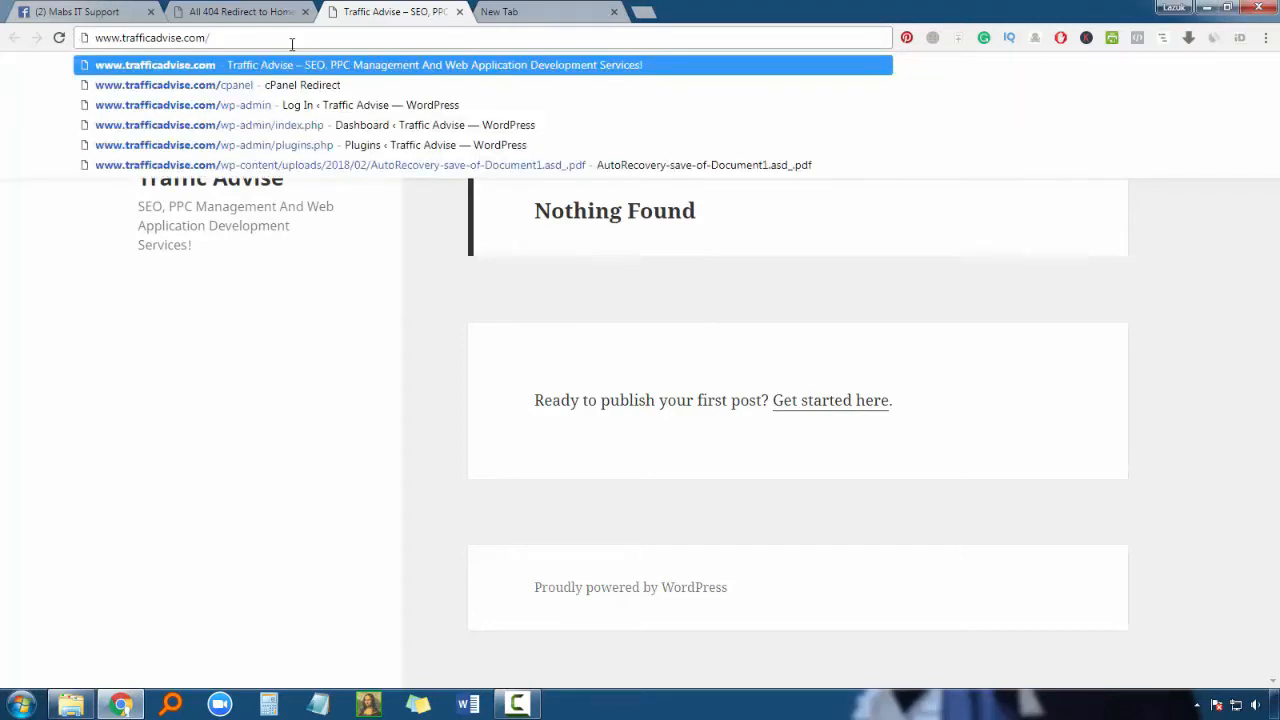
text(download)
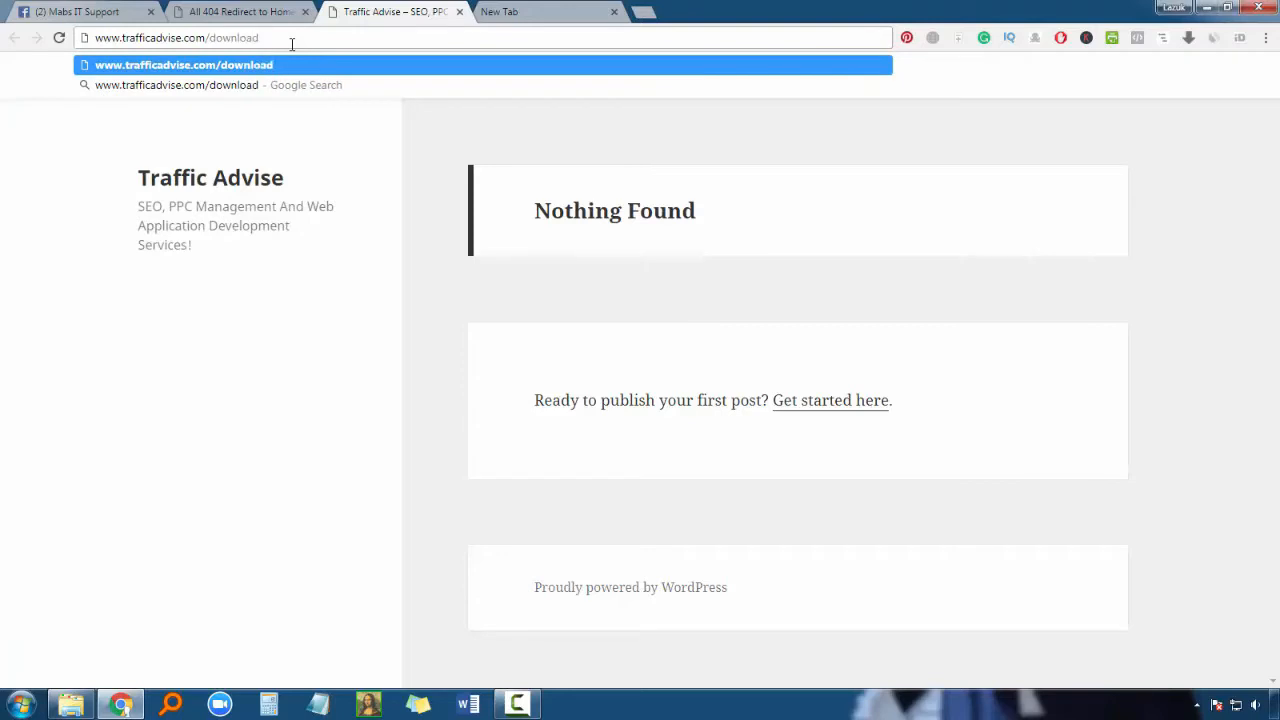
text(-now)
key(Return)
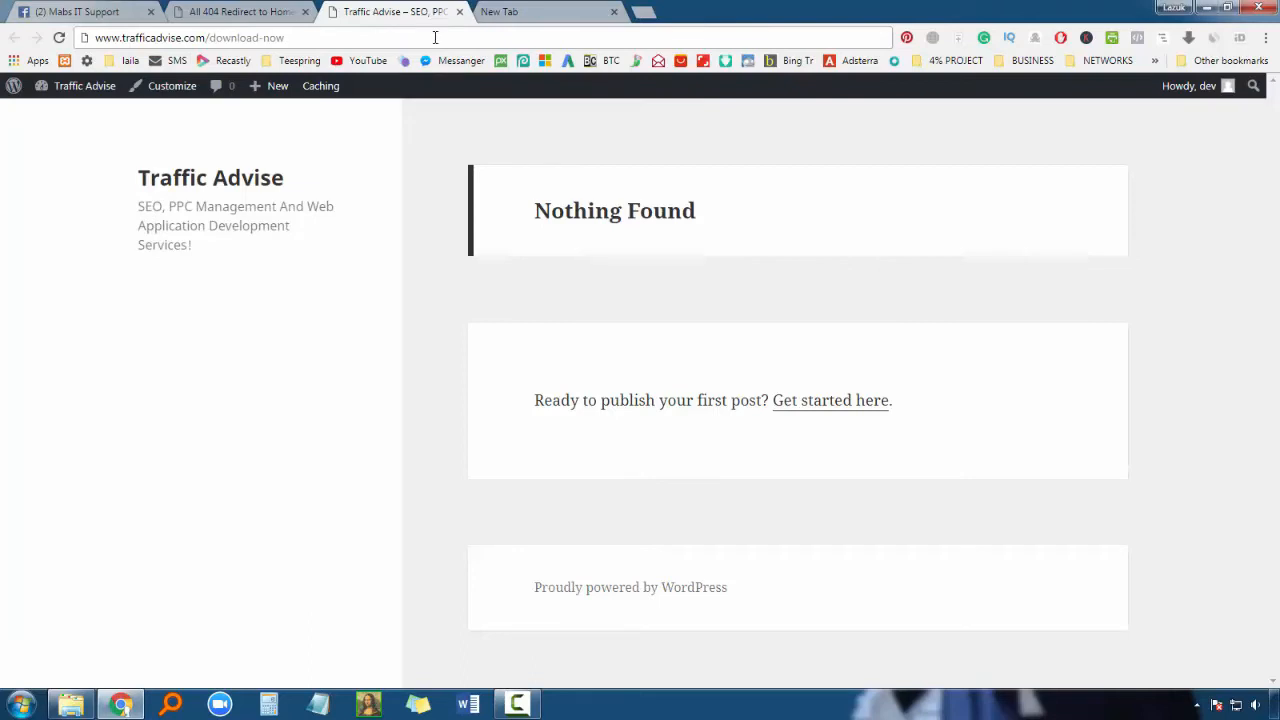
click(435, 37)
key(Return)
Step: Test a misspelled nonexistent address, then return to the plugin settings
click(435, 37)
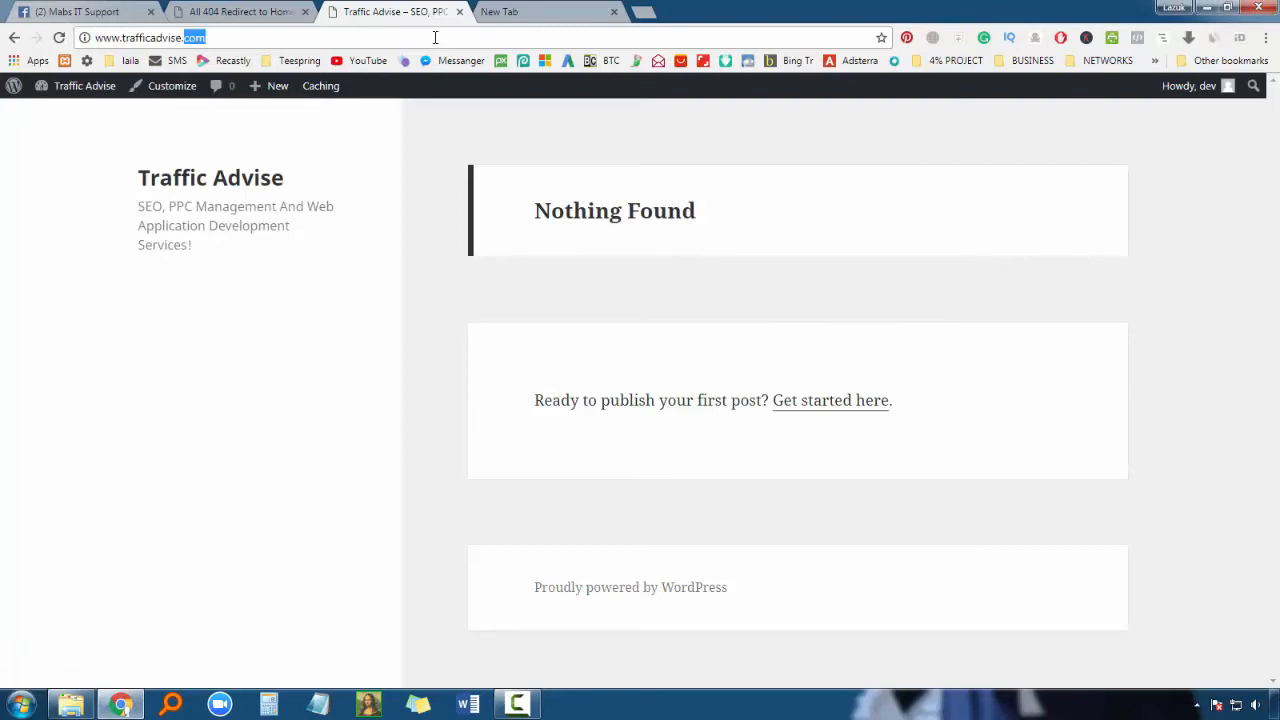
text(.com/do)
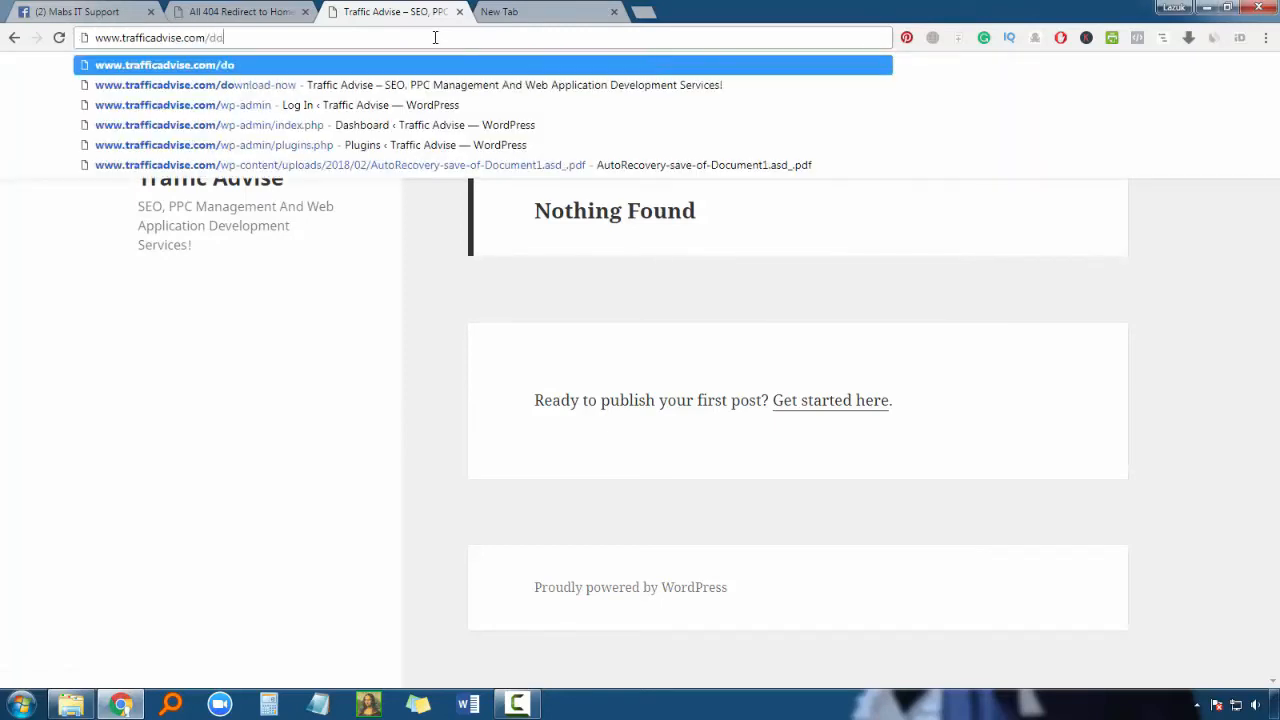
text(wnload n)
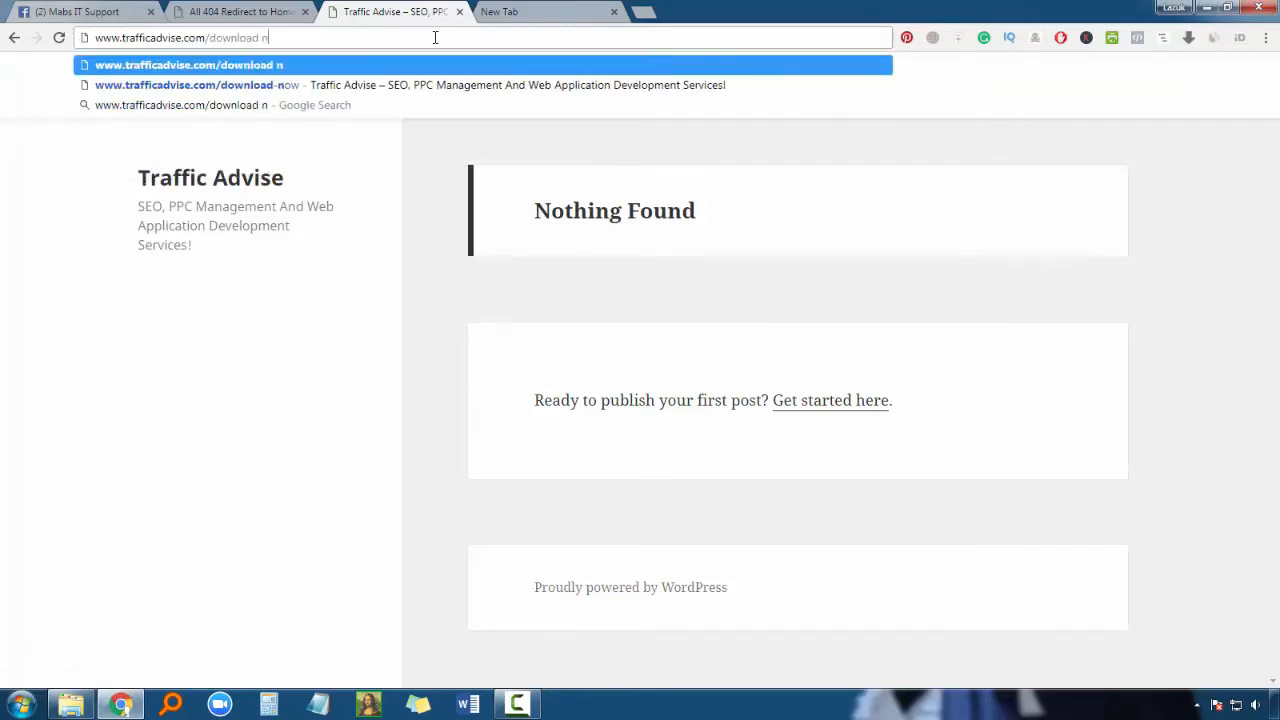
key(BackSpace)
key(BackSpace)
text(-now)
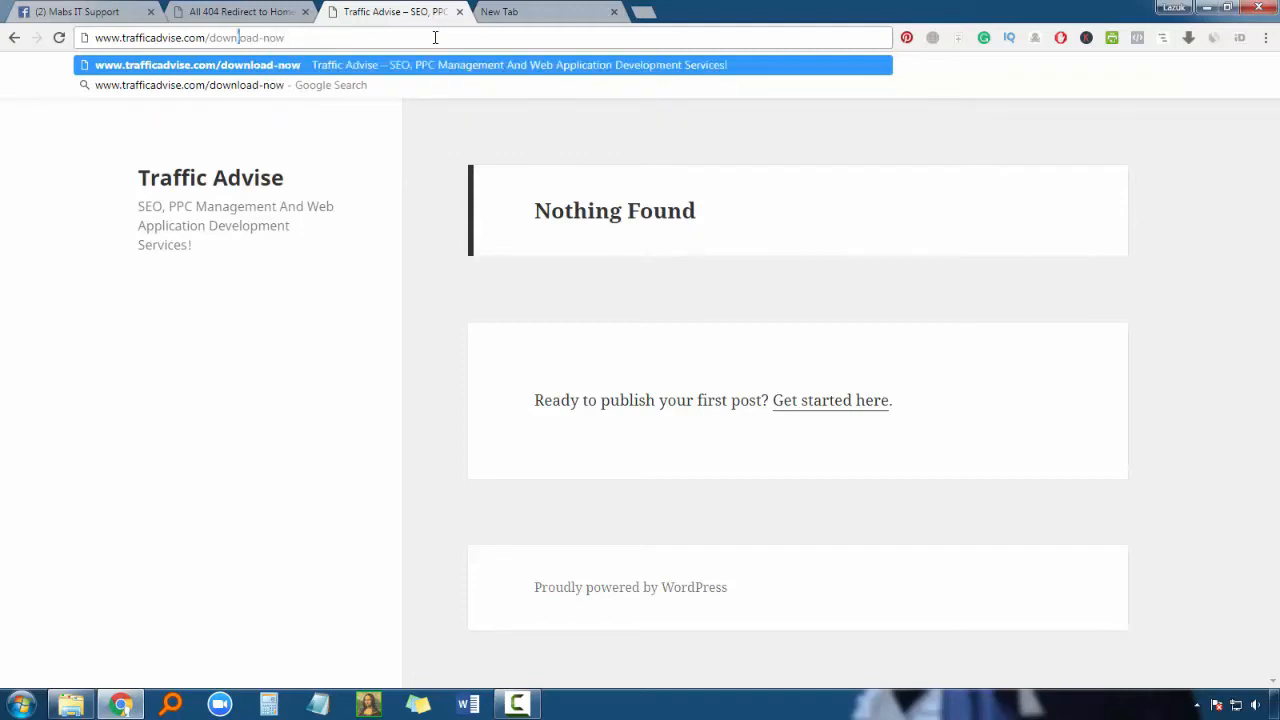
key(BackSpace)
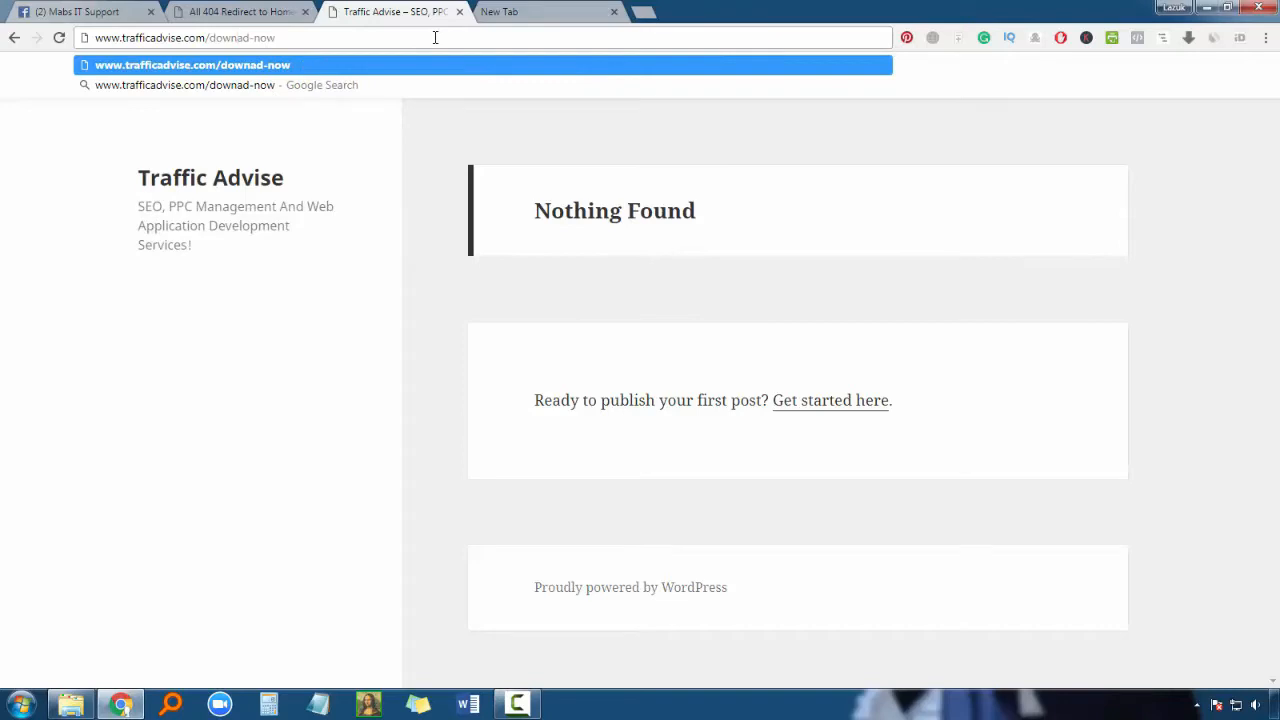
key(Return)
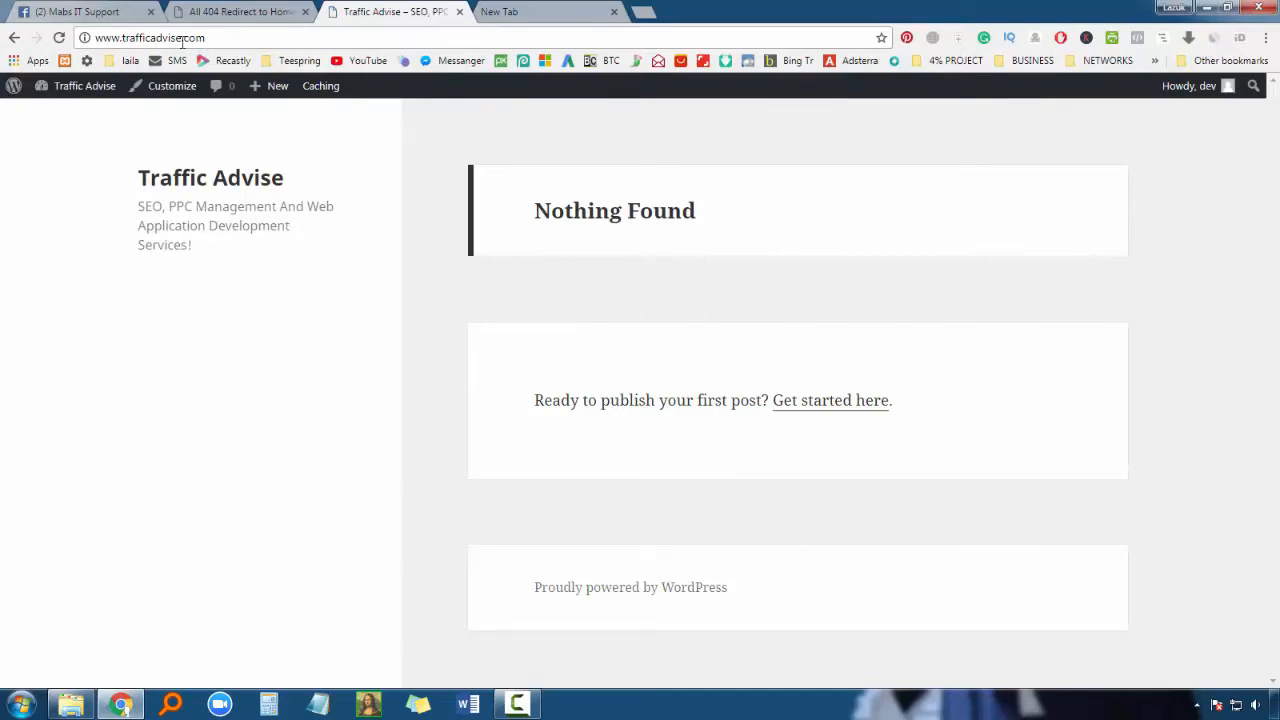
click(222, 14)
mouse_move(46, 330)
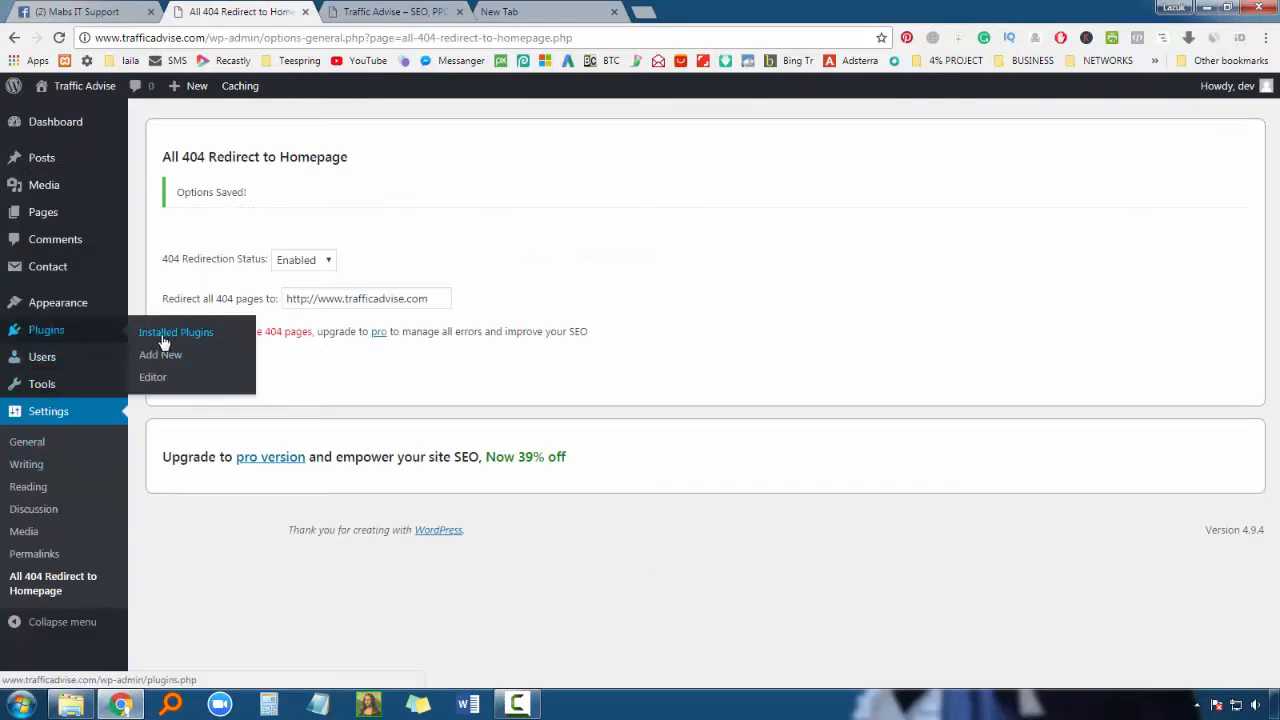
Step: Set 404 Redirection Status to Disabled and update the options
click(318, 260)
click(318, 296)
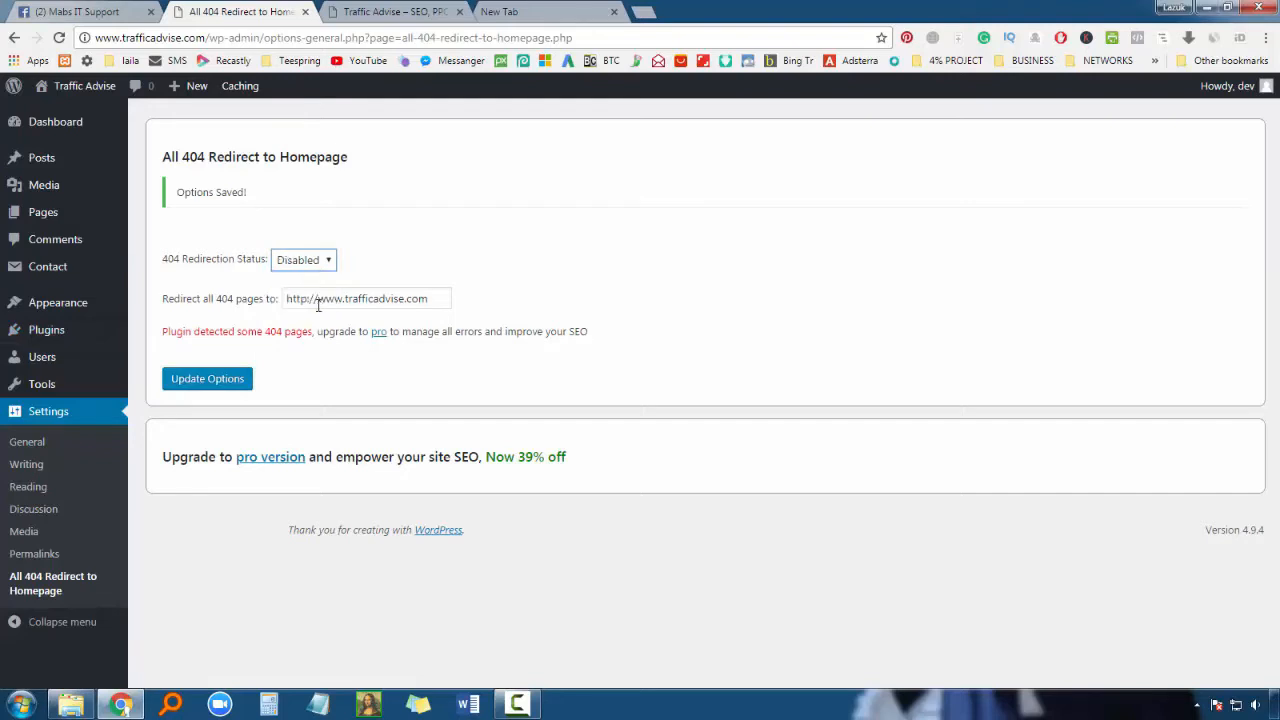
click(214, 386)
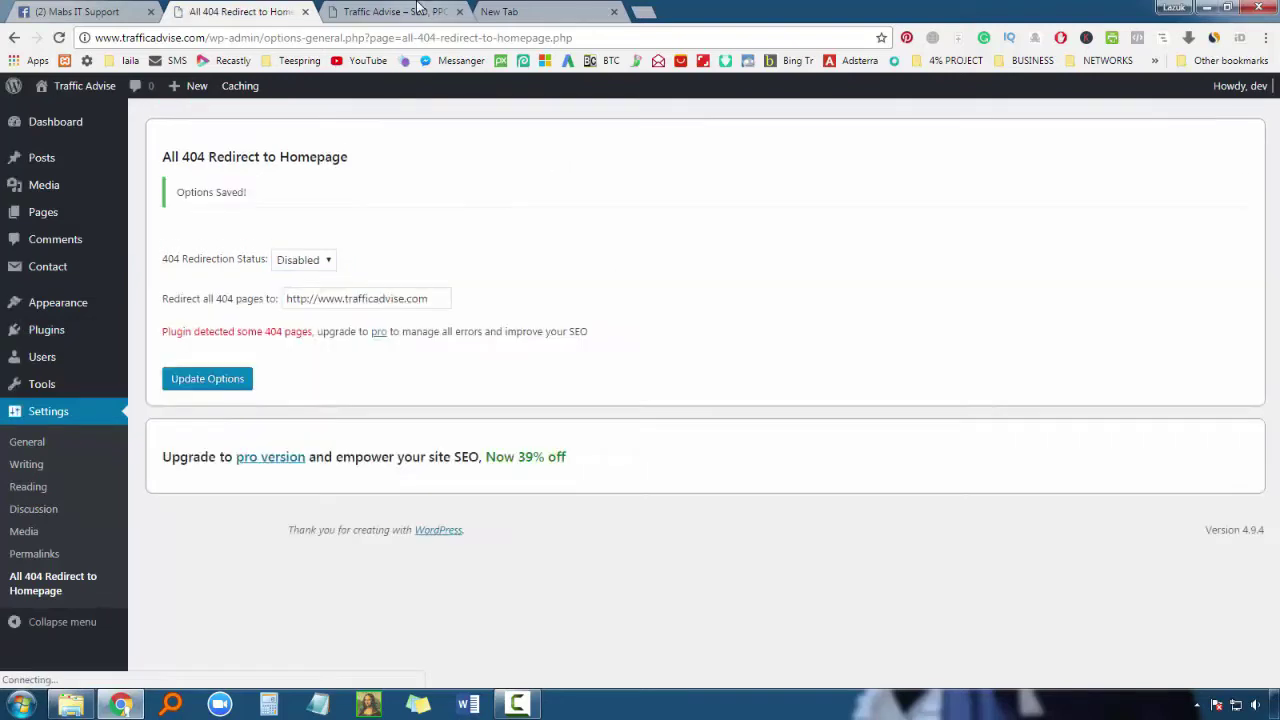
Step: Load the nonexistent download-now address and highlight the page-not-found heading
click(410, 11)
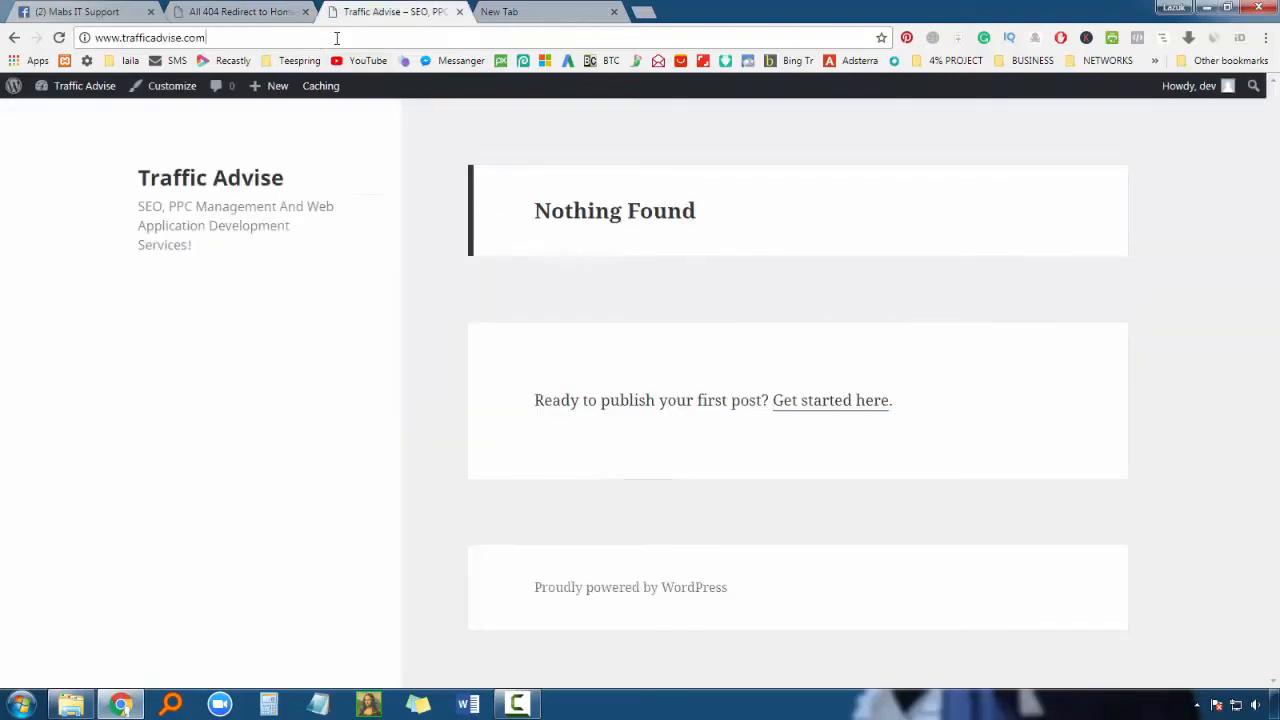
text(/)
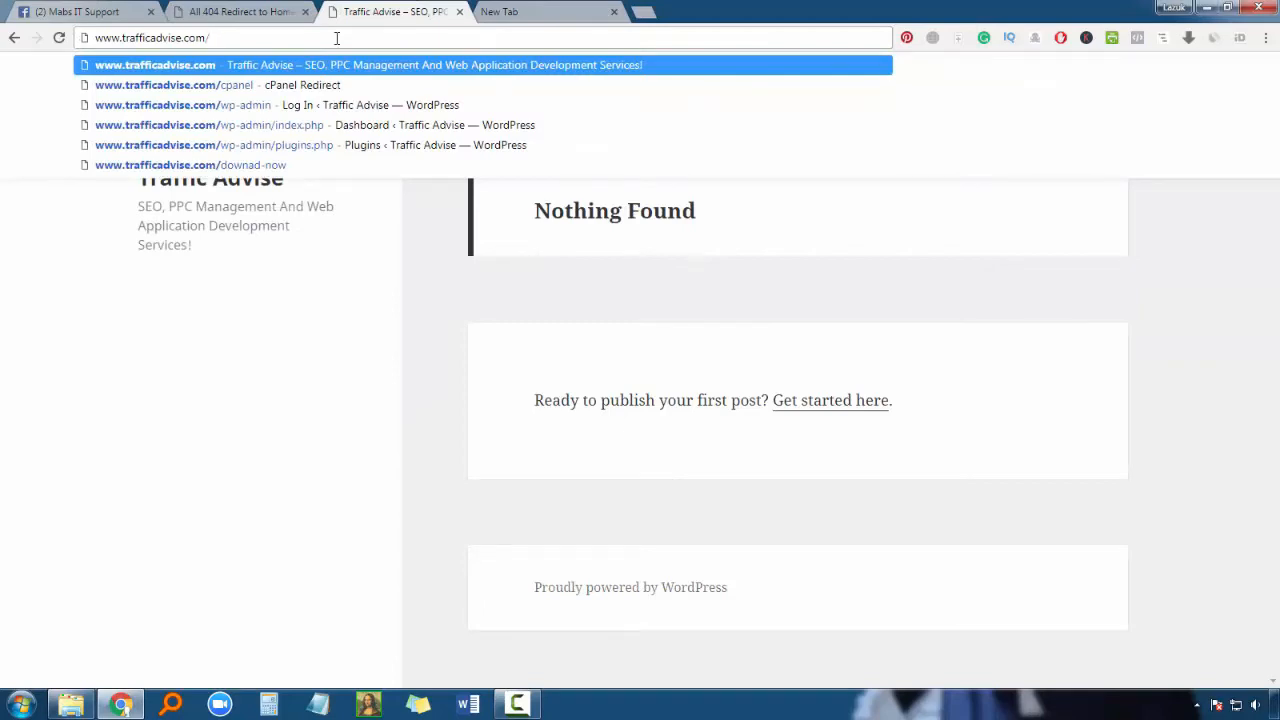
text(download-)
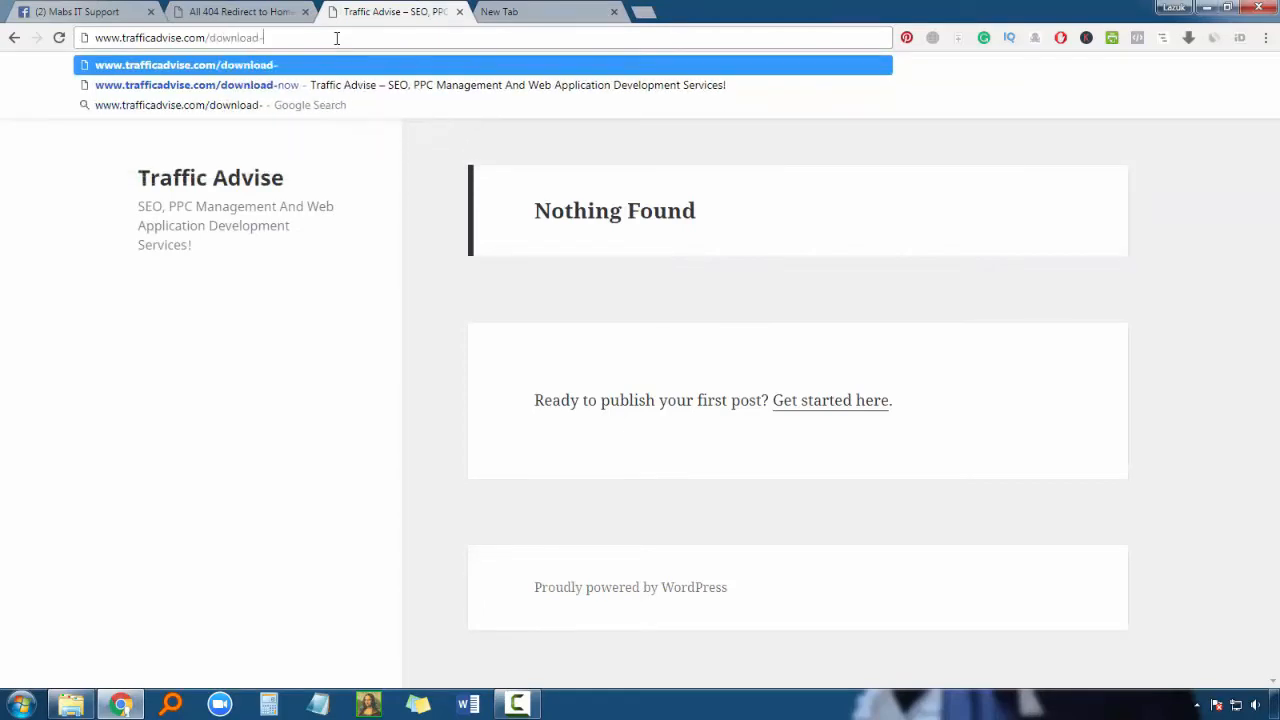
text(now)
key(Return)
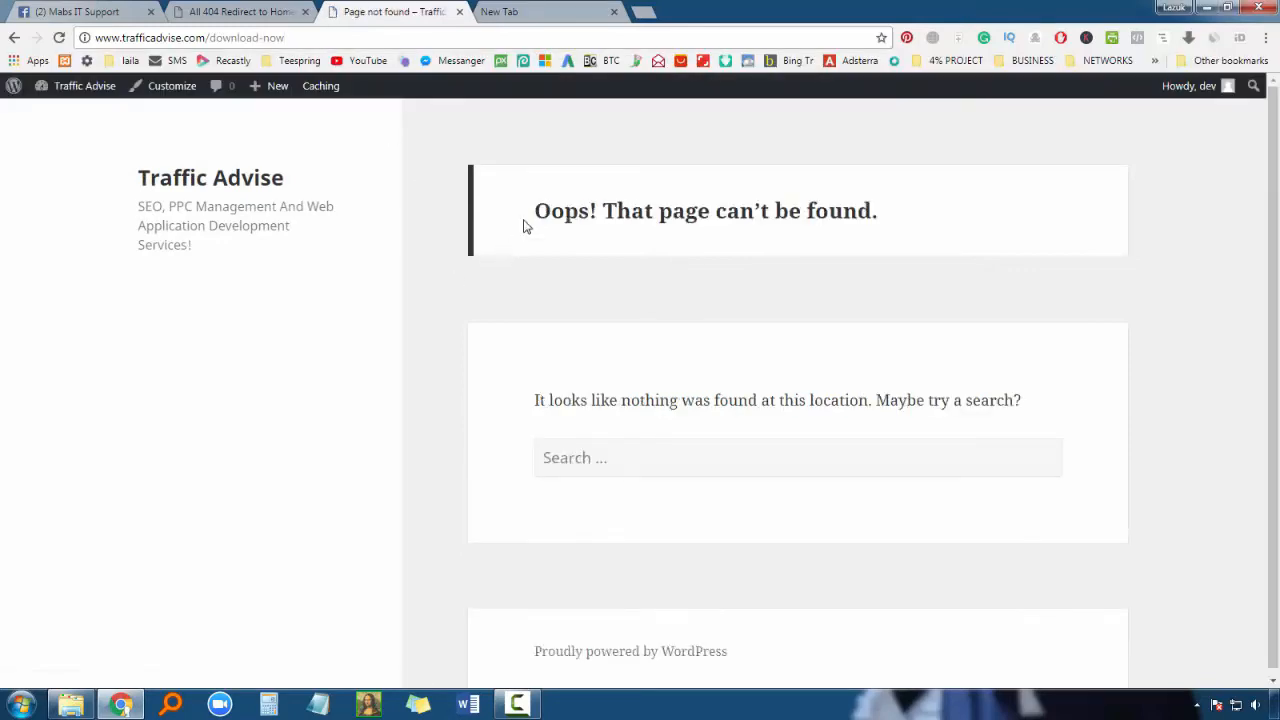
mouse_move(538, 220)
mouse_down()
mouse_move(890, 218)
mouse_move(449, 208)
mouse_up()
click(889, 218)
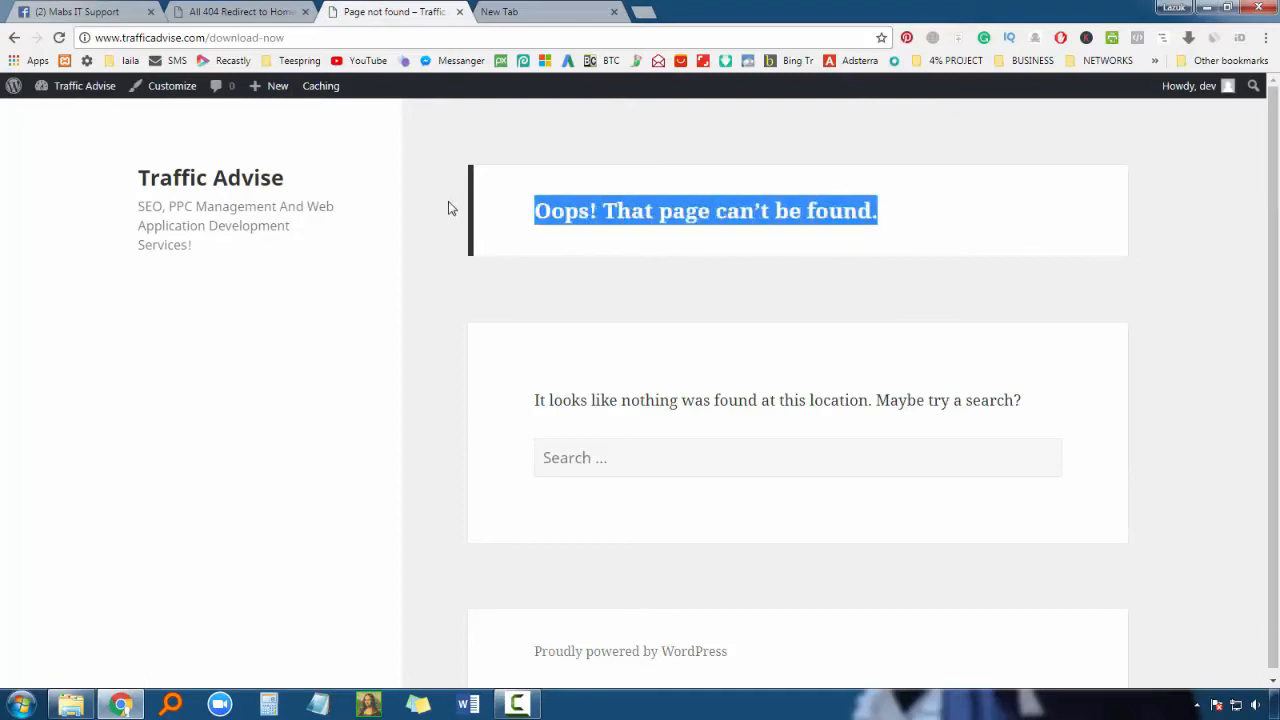
click(474, 226)
drag(566, 214, 908, 231)
mouse_move(945, 216)
mouse_down()
mouse_move(677, 240)
mouse_move(538, 234)
mouse_up()
click(438, 338)
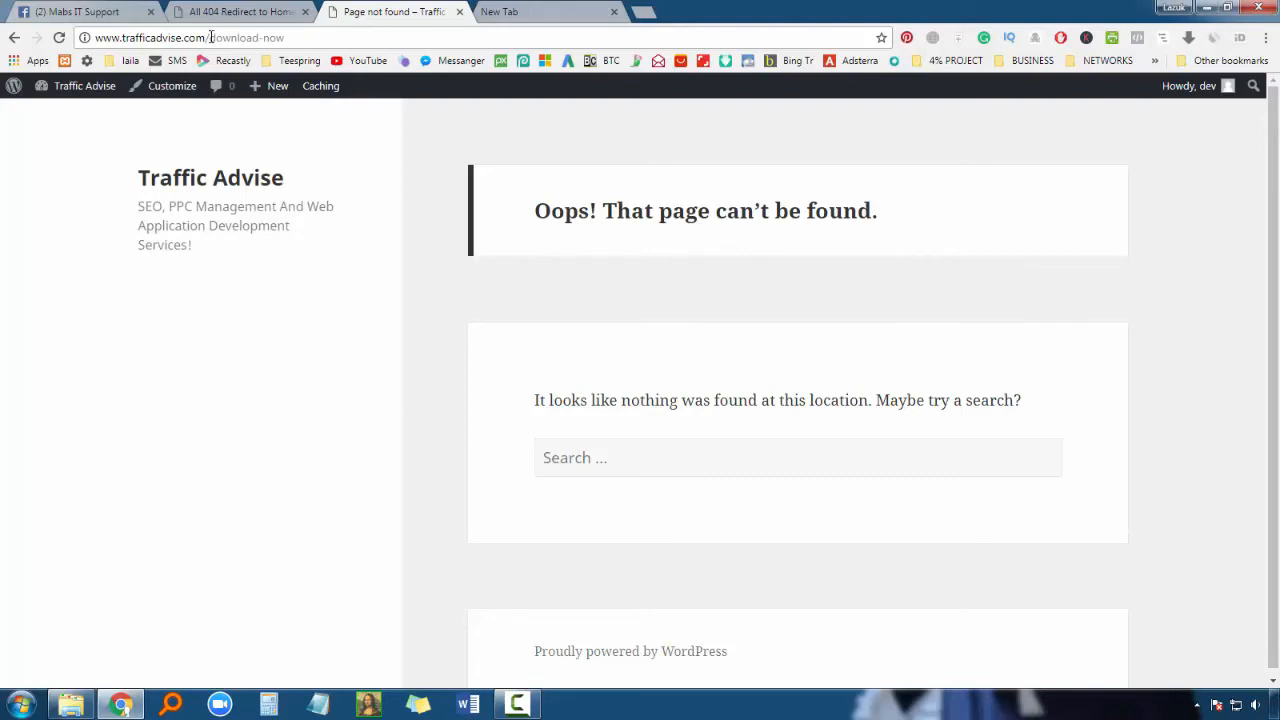
Step: Highlight the download-now part of the address and the page-not-found heading again
drag(209, 37, 304, 33)
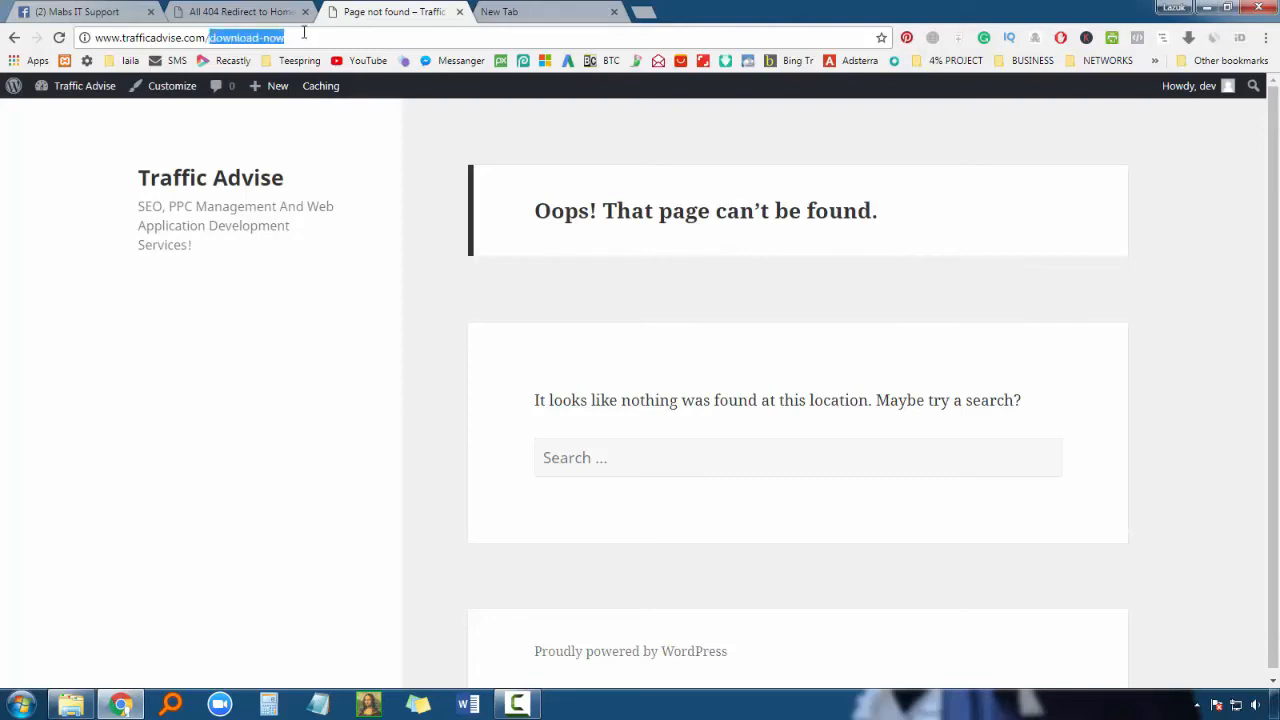
click(304, 33)
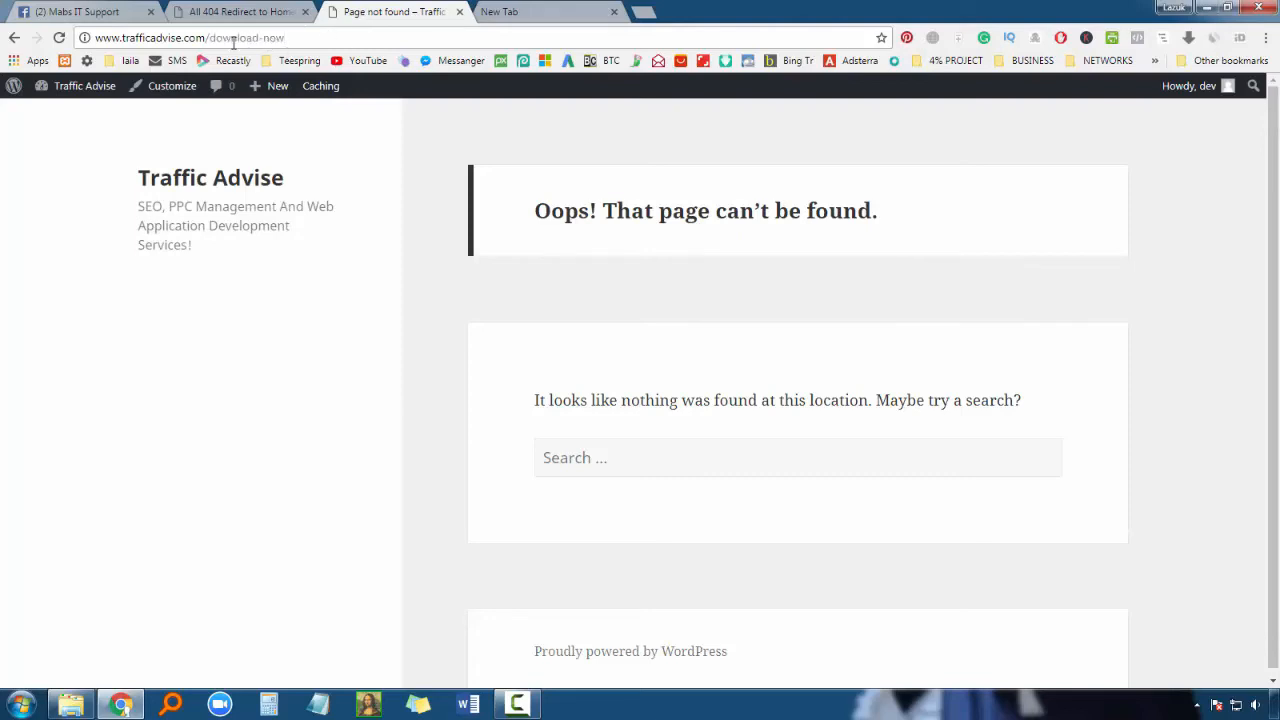
drag(209, 37, 302, 38)
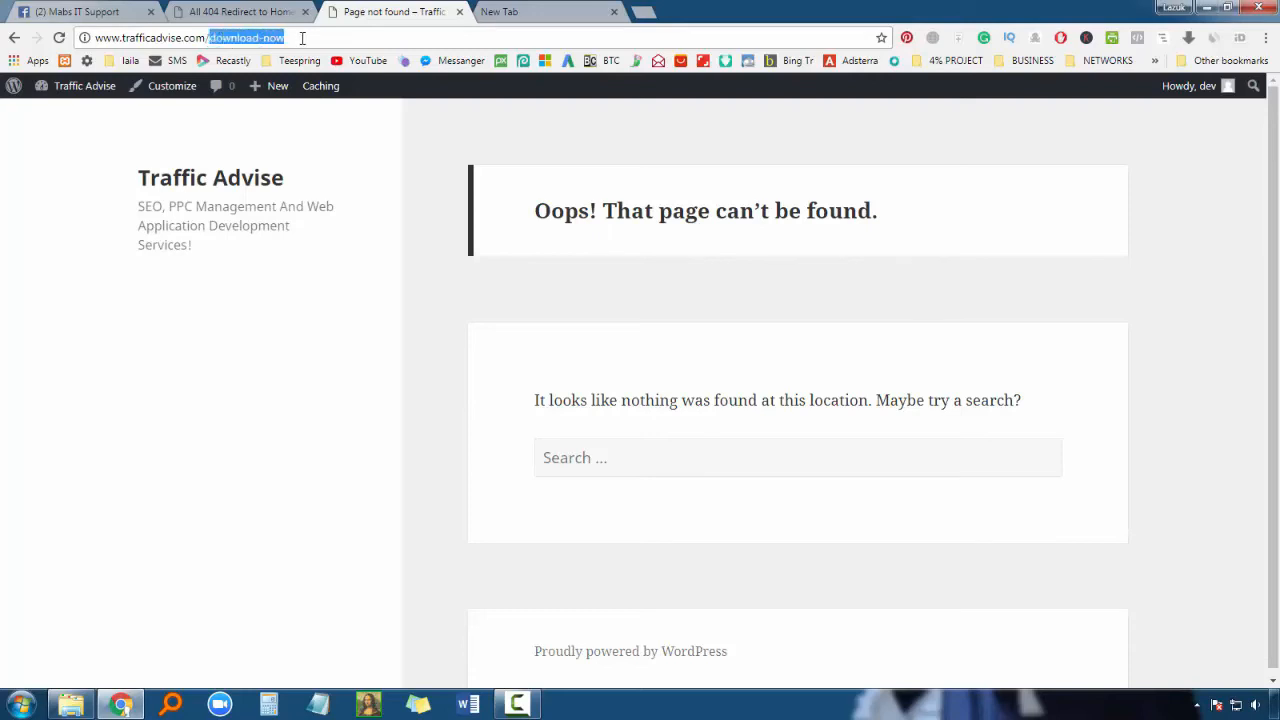
click(425, 206)
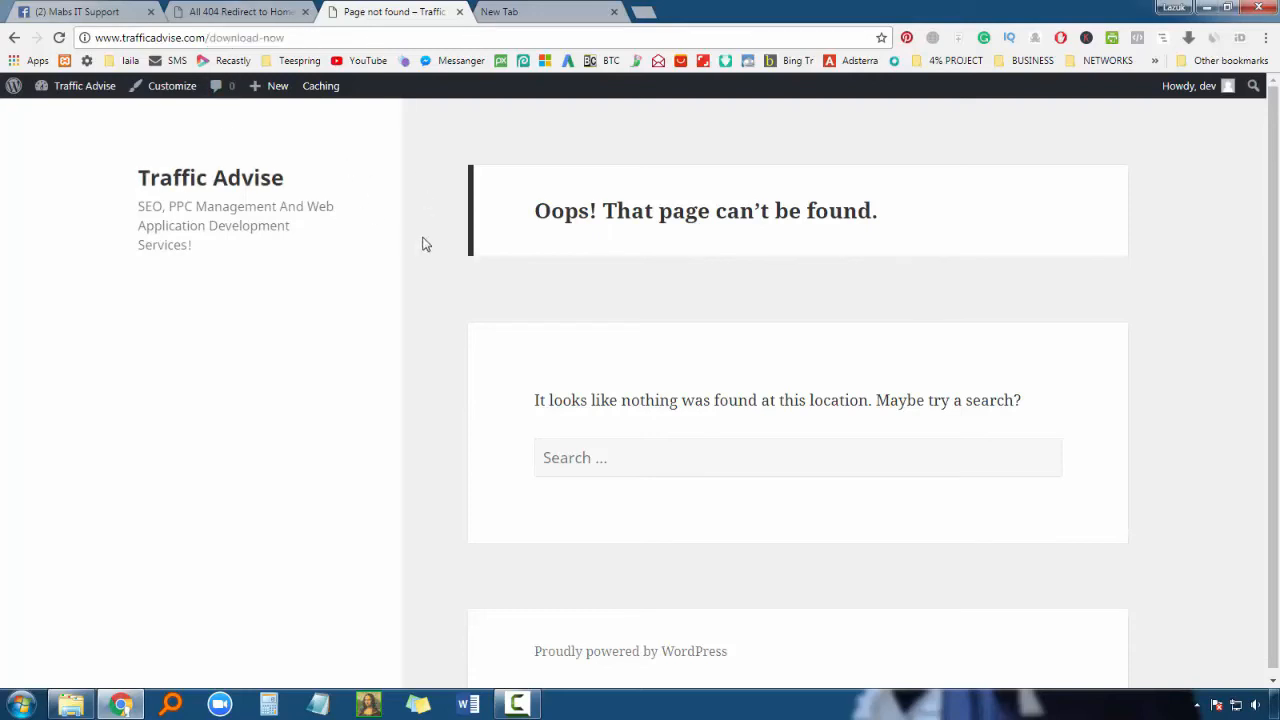
drag(518, 217, 900, 211)
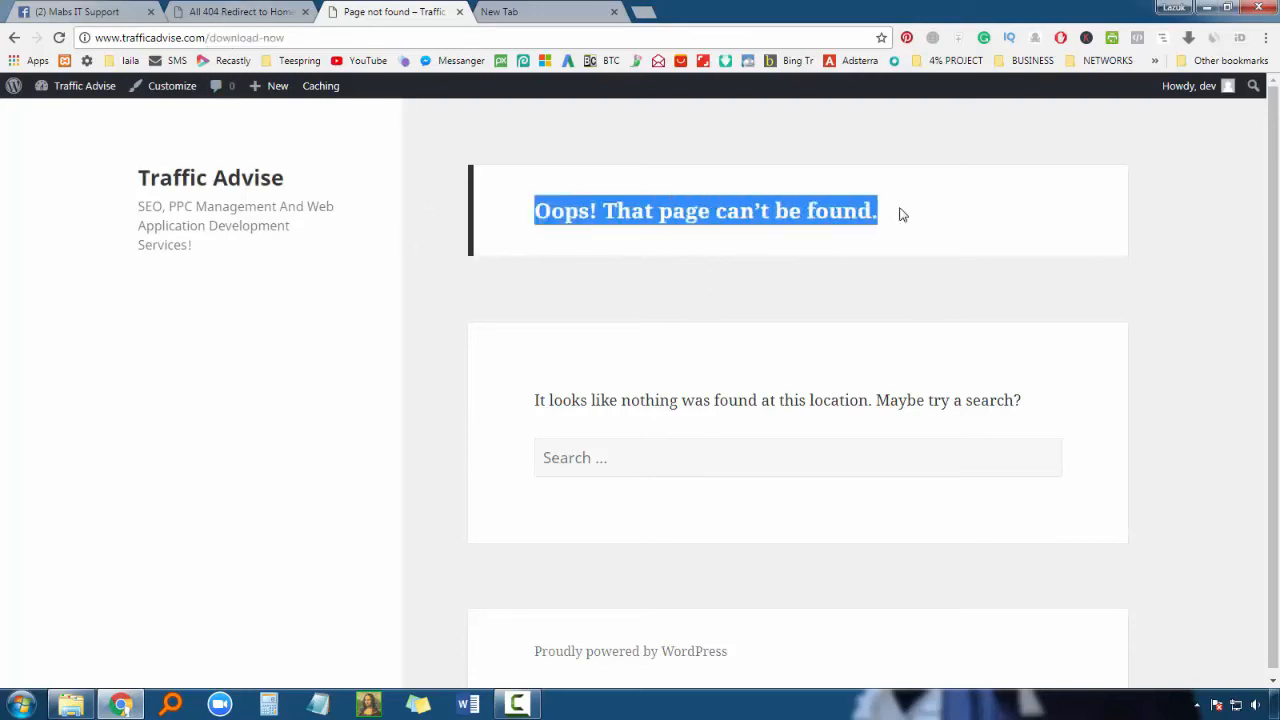
click(410, 173)
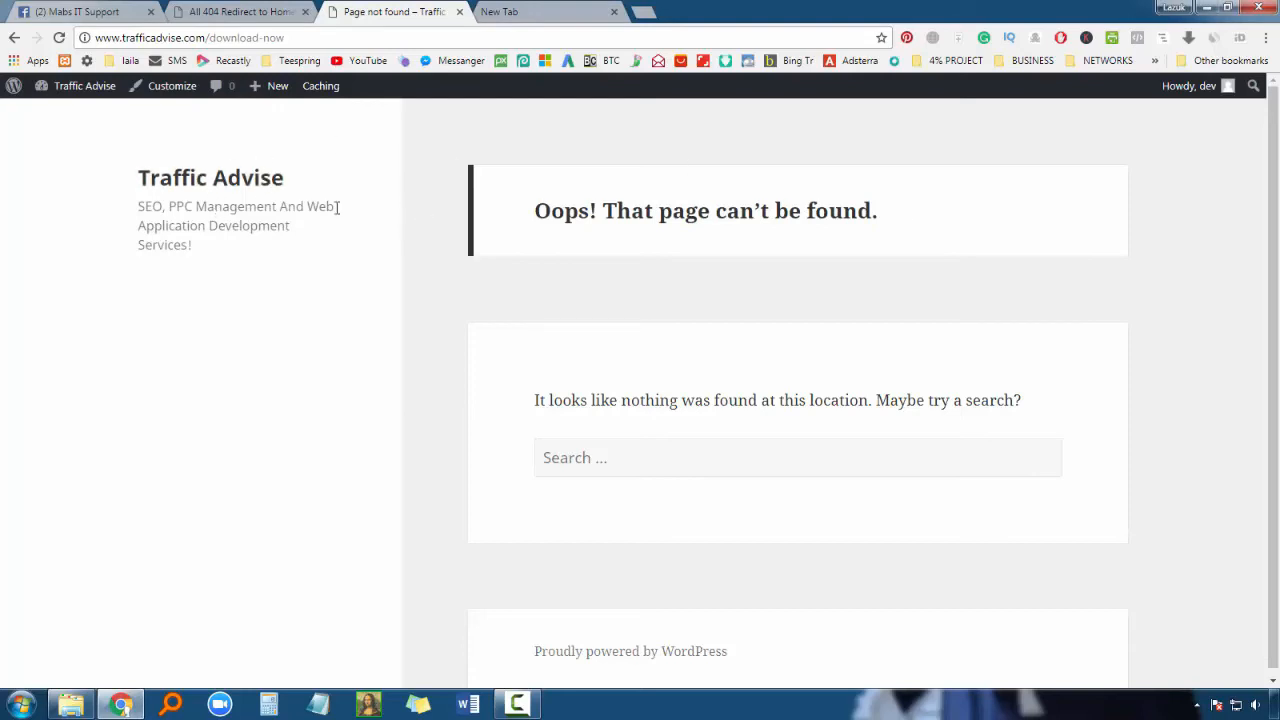
Step: Set 404 Redirection Status back to Enabled and update the options
click(210, 11)
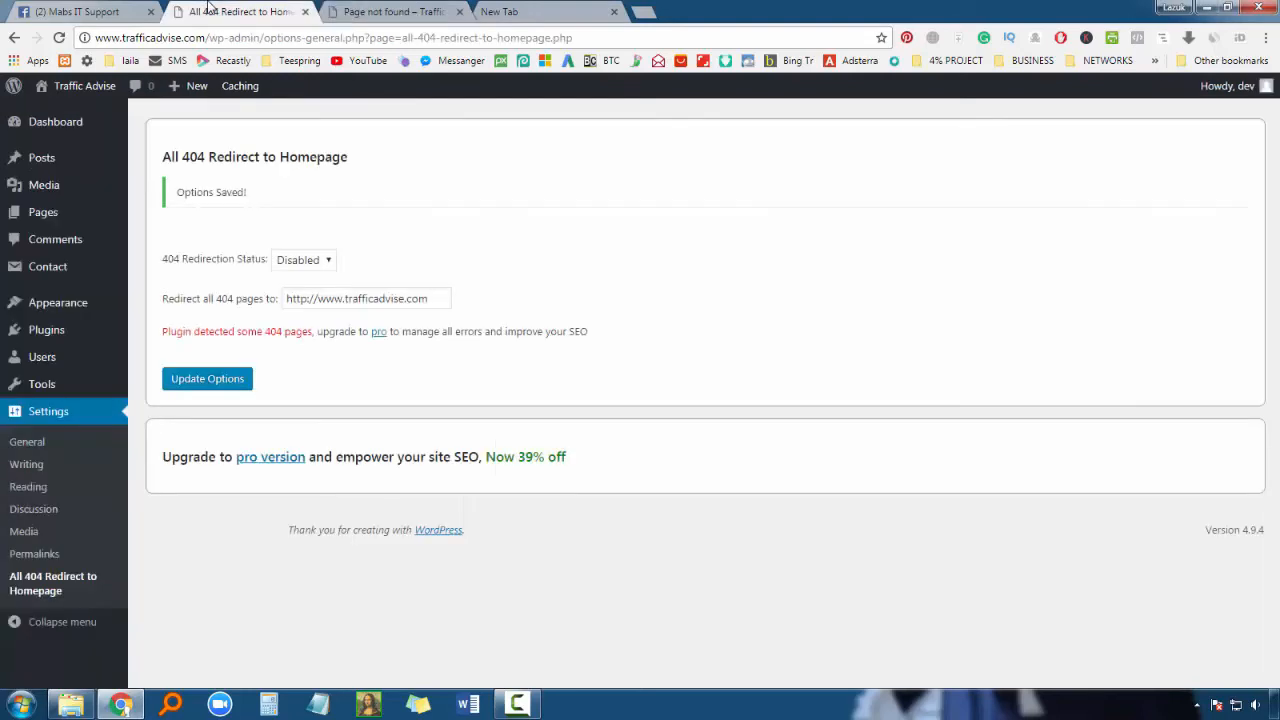
click(310, 261)
click(296, 280)
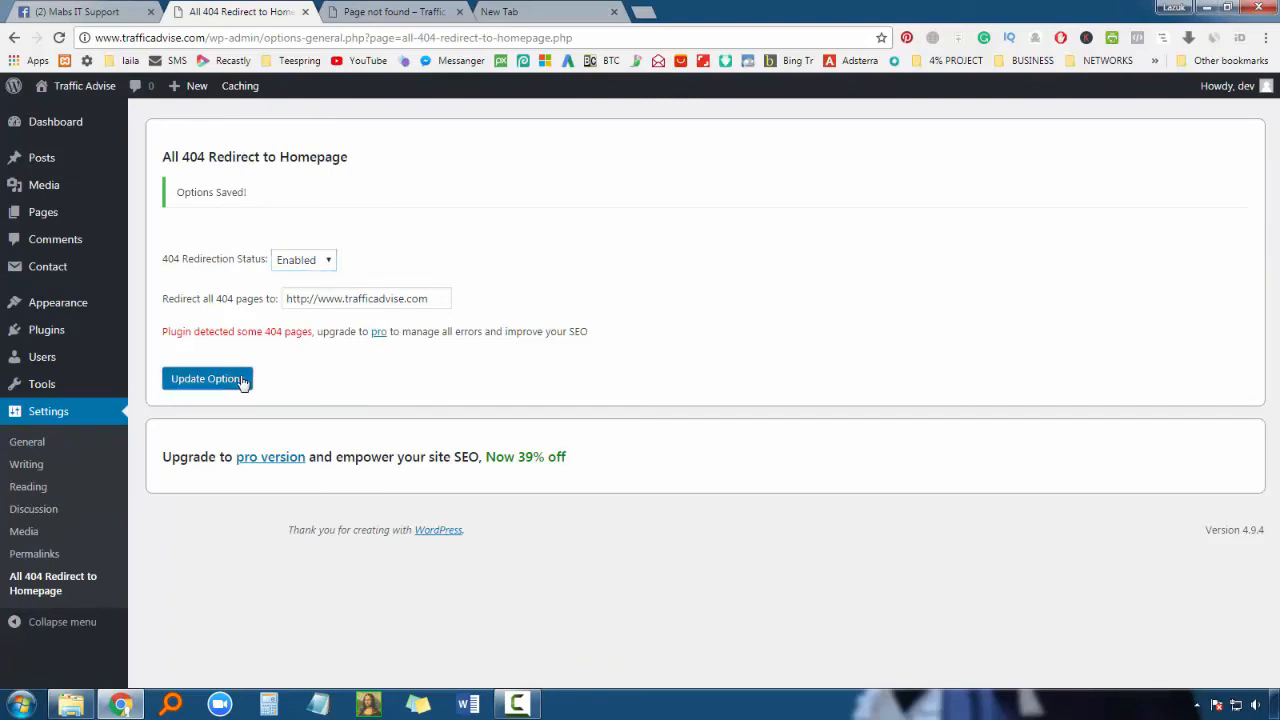
click(240, 380)
Step: Reload the missing download-now address so it lands on the homepage
click(384, 10)
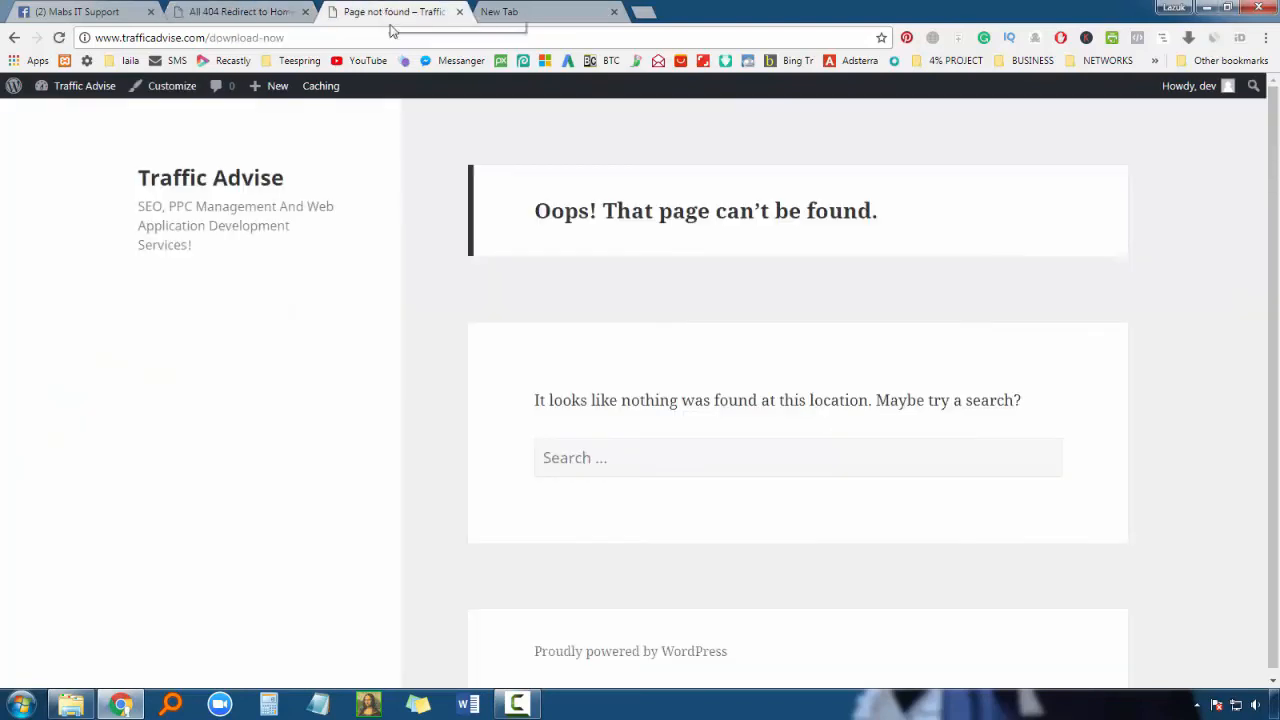
click(396, 37)
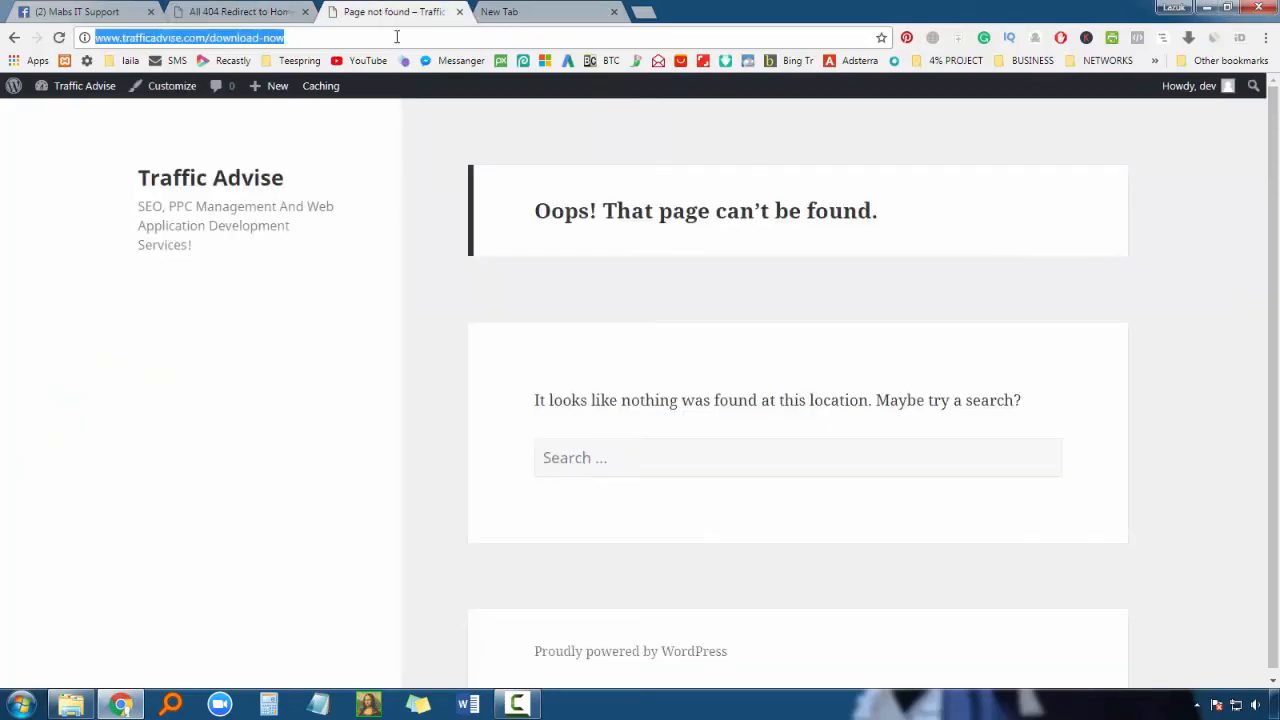
key(Return)
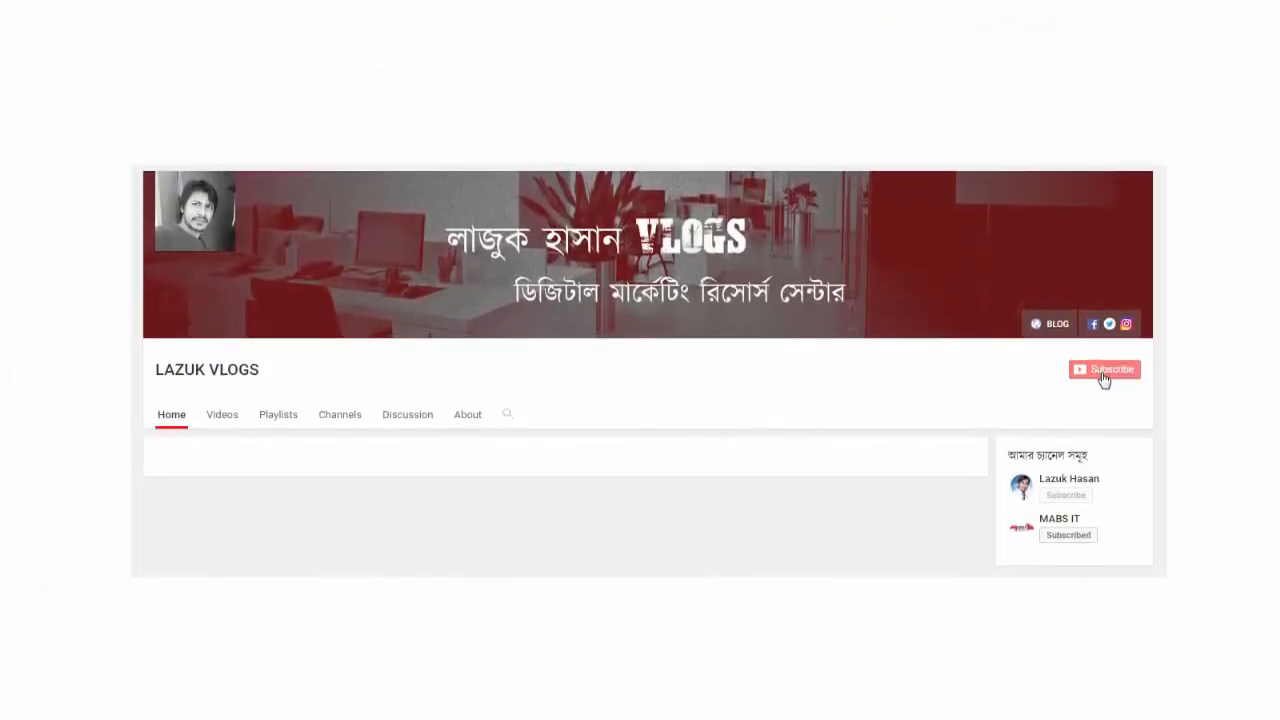
Step: Subscribe to the LAZUK VLOGS channel and bring up its notification preferences
click(1105, 373)
click(1130, 373)
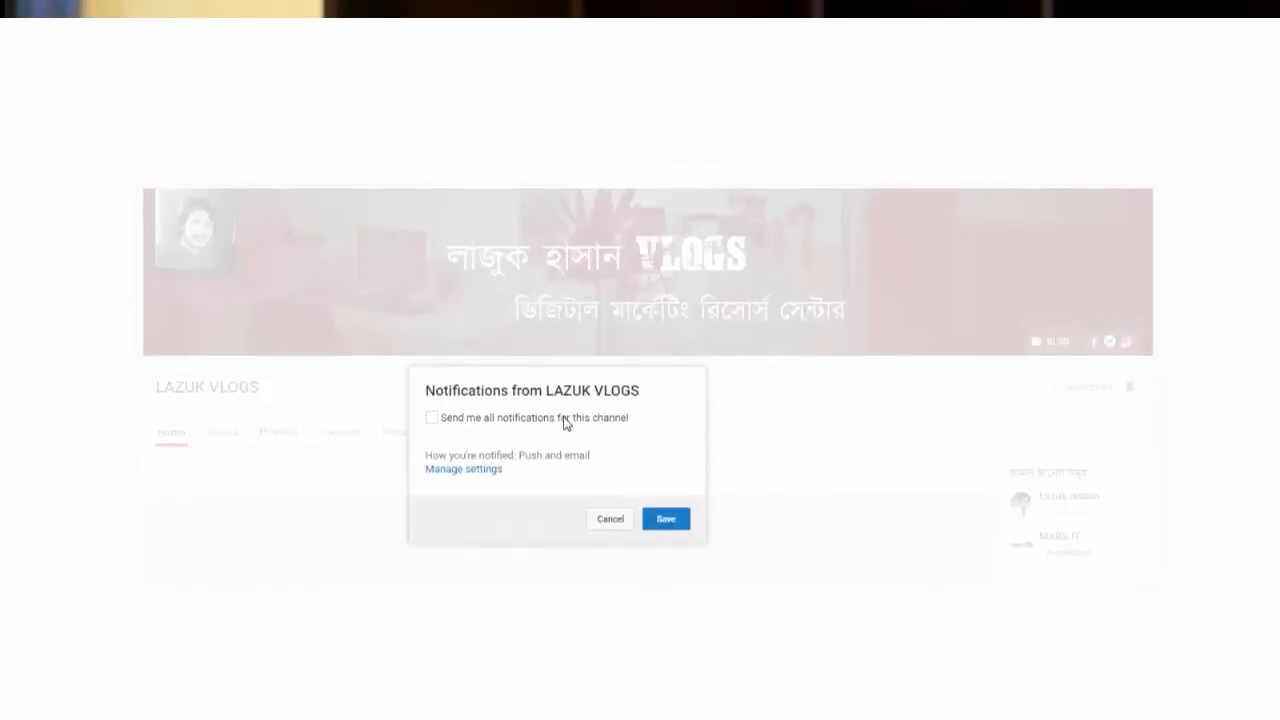